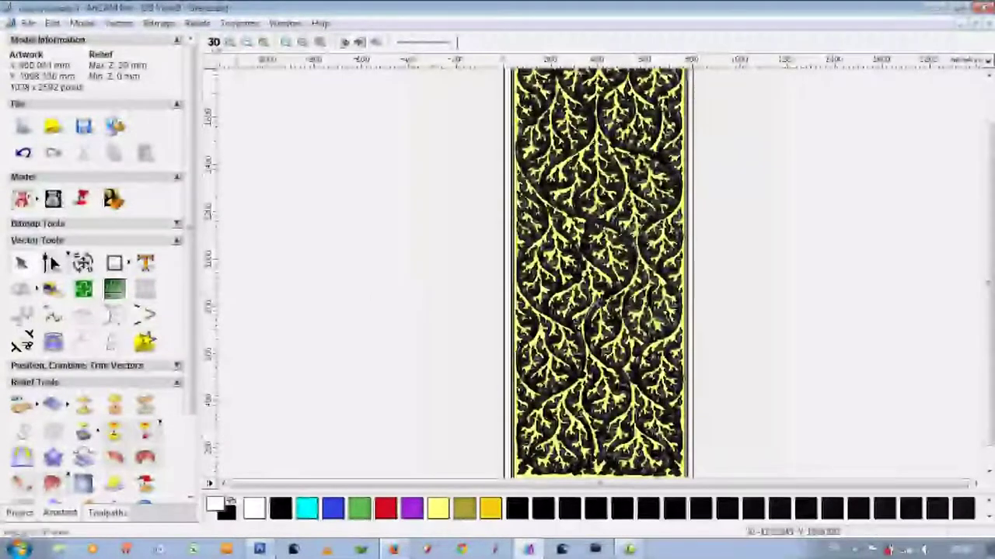
# Switch to the 3D view and tilt the ornamental door panel relief into perspective.
pyautogui.press('F3')
pyautogui.moveTo(573, 269)
pyautogui.mouseDown()
pyautogui.moveTo(770, 378)
pyautogui.moveTo(703, 450)
pyautogui.mouseUp()
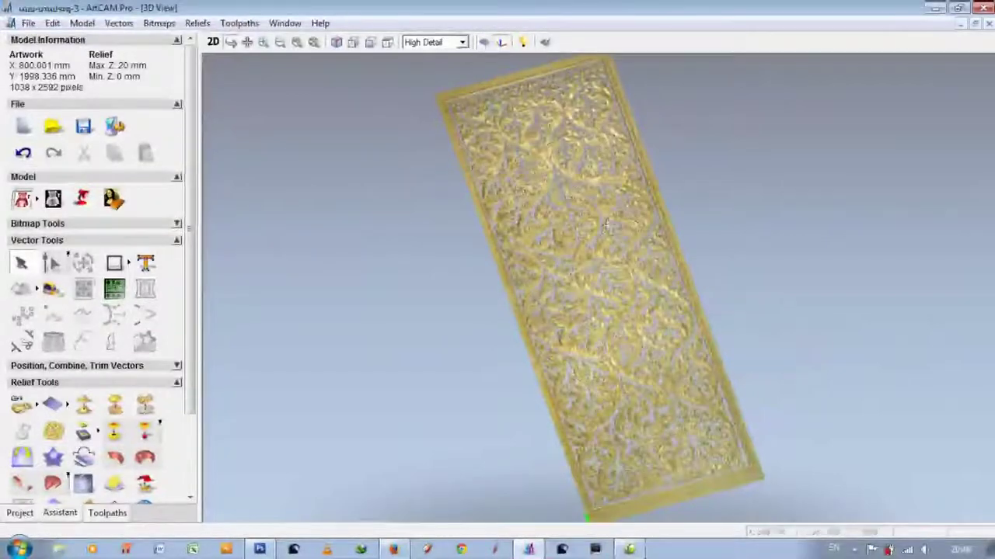
# Rotate and zoom to inspect the carving depth, save the panel as an .art file, and show Toolpaths.
pyautogui.moveTo(682, 337); pyautogui.dragTo(524, 392)
pyautogui.scroll(1, 525, 393)
pyautogui.scroll(2, 630, 200)
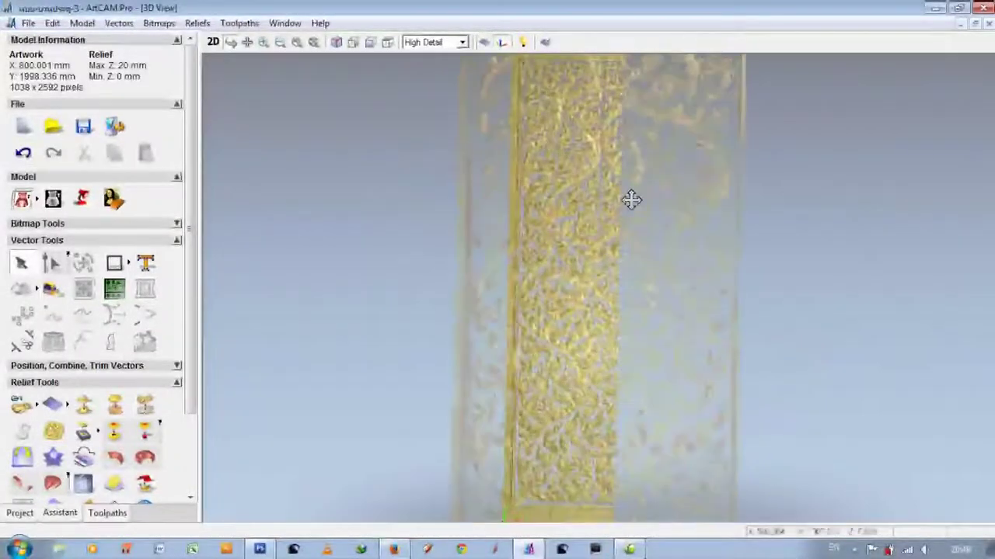
pyautogui.scroll(1, 614, 256)
pyautogui.scroll(2, 602, 312)
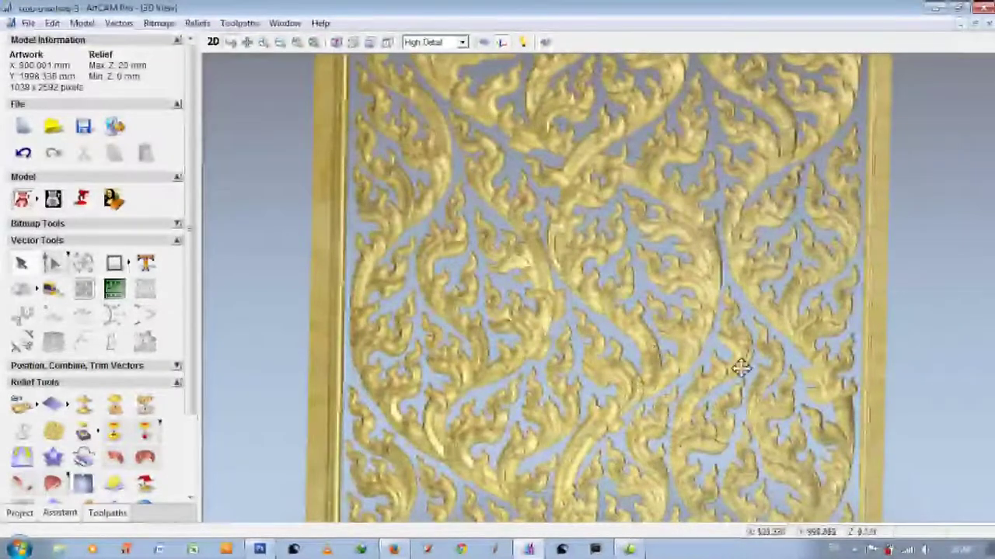
pyautogui.moveTo(739, 366); pyautogui.dragTo(702, 362)
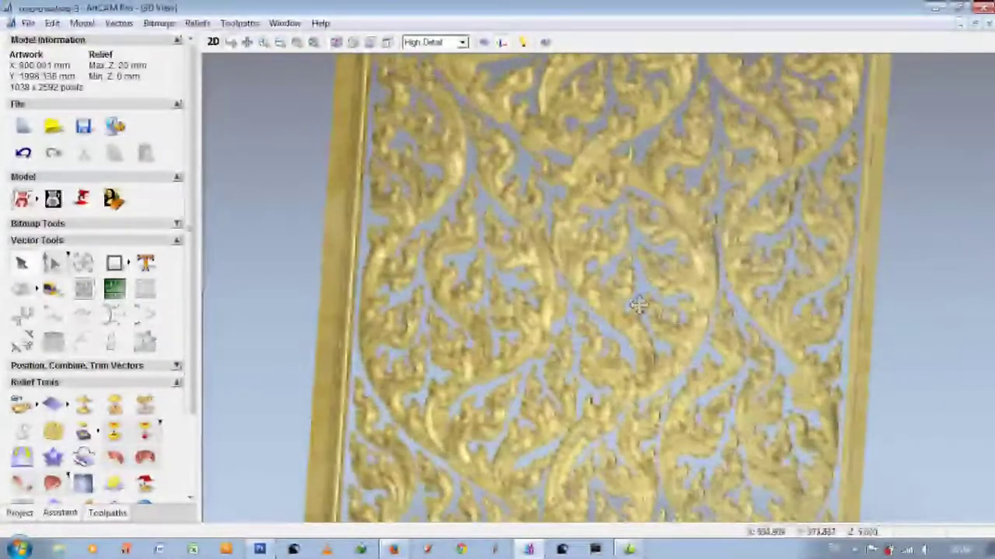
pyautogui.moveTo(639, 300); pyautogui.dragTo(573, 309)
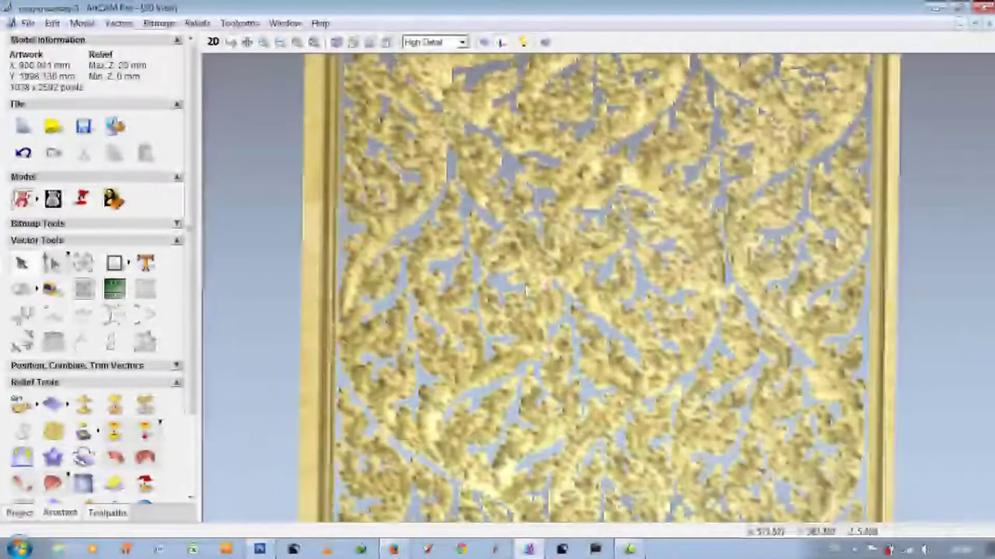
pyautogui.scroll(-2, 540, 280)
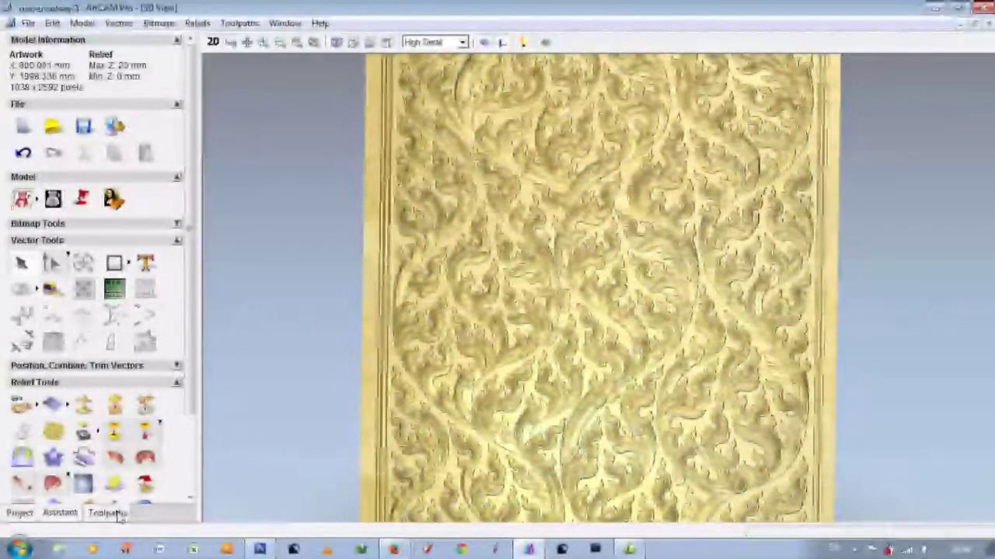
pyautogui.hotkey('ctrl', 's')
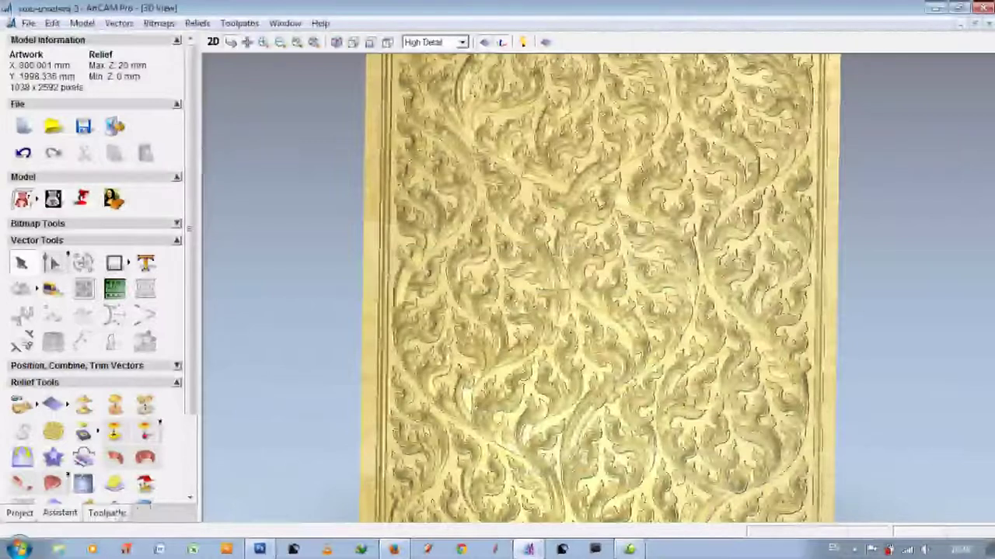
pyautogui.click(106, 513)
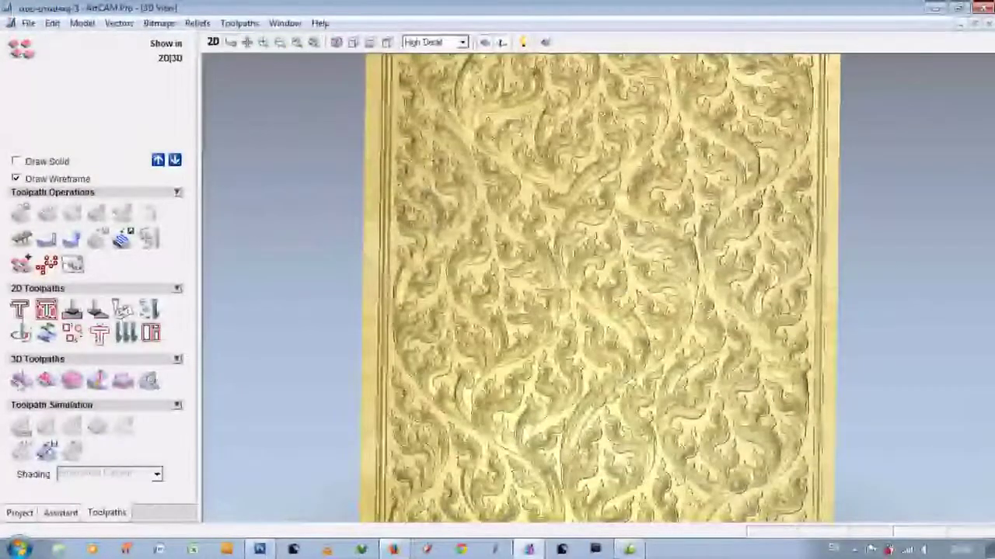
# Start a Machine Relief toolpath and open the Tool Database with Tool Select.
pyautogui.click(20, 380)
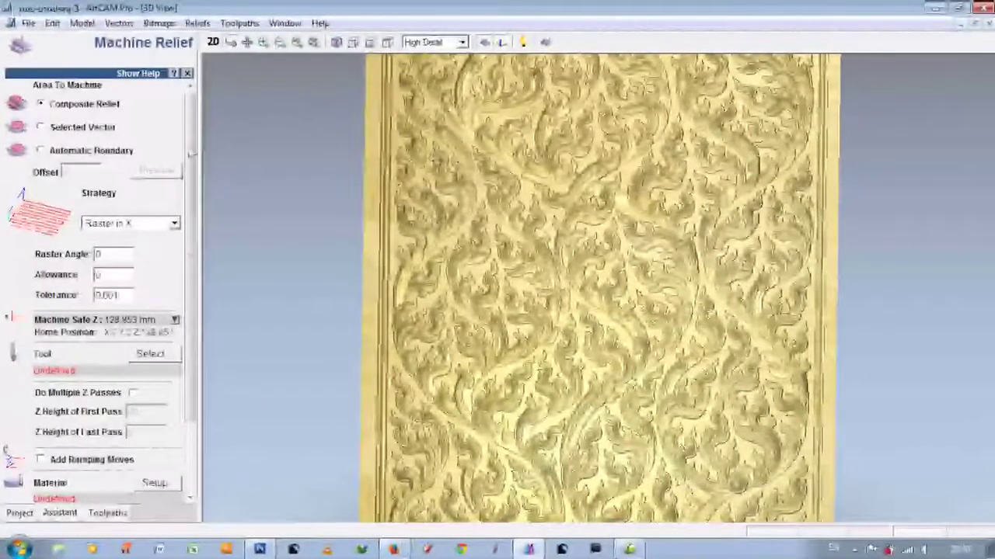
pyautogui.moveTo(190, 154); pyautogui.dragTo(200, 233)
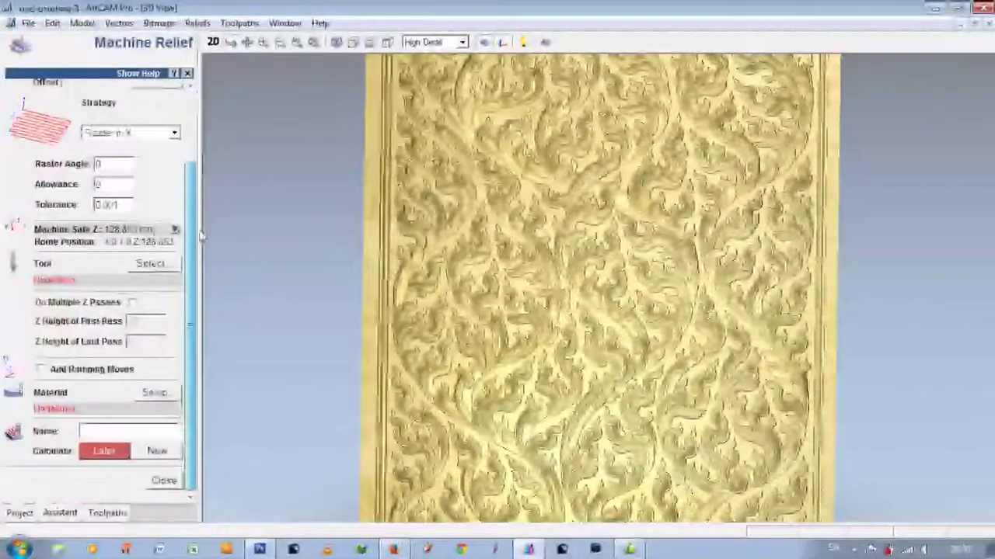
pyautogui.click(151, 263)
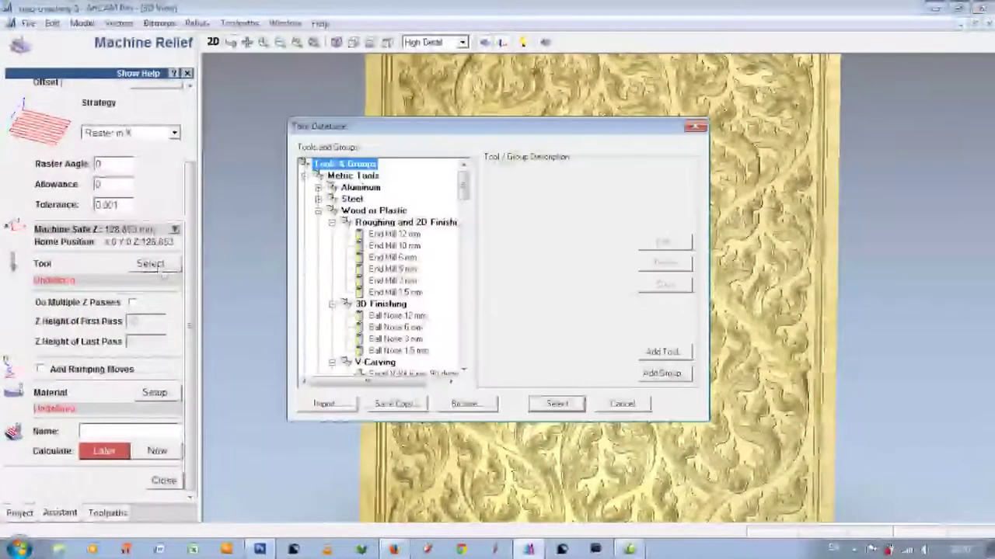
# Browse the End Mill 12/10/3 mm, Ball Nose 12/6/3 mm and V-Bit 32 mm 100° cutters.
pyautogui.click(394, 233)
pyautogui.click(394, 246)
pyautogui.click(393, 281)
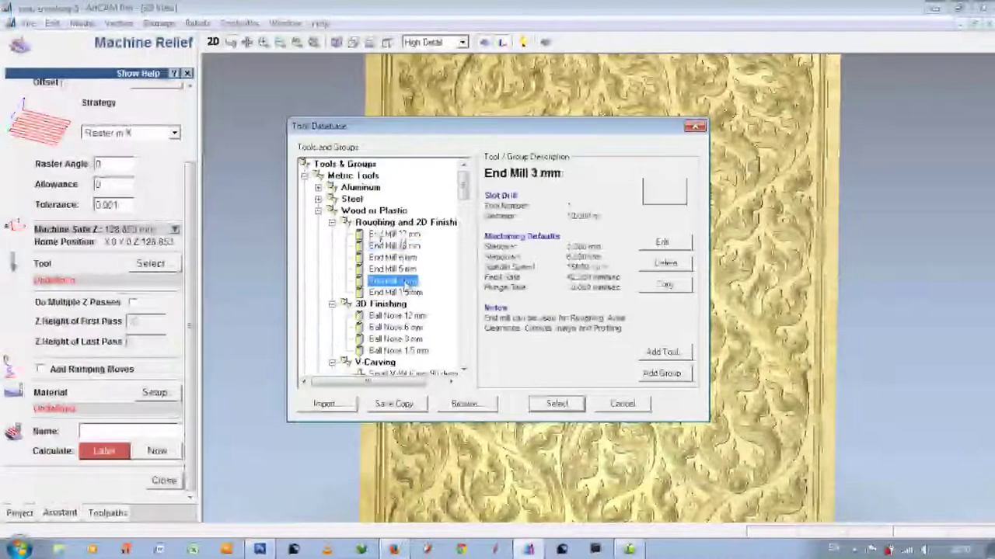
pyautogui.click(396, 315)
pyautogui.click(396, 327)
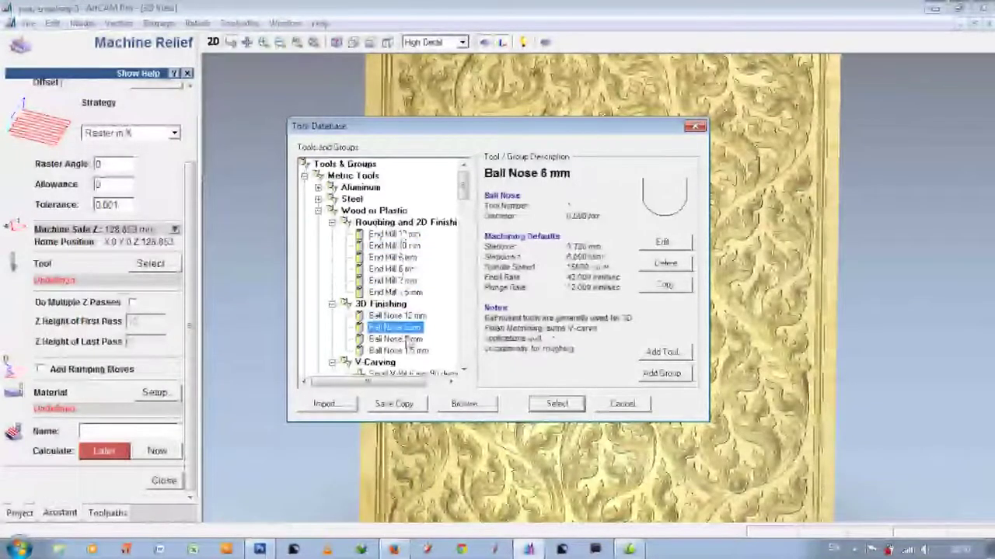
pyautogui.click(406, 340)
pyautogui.click(462, 369)
pyautogui.click(462, 369)
pyautogui.click(462, 368)
pyautogui.click(462, 368)
pyautogui.click(463, 368)
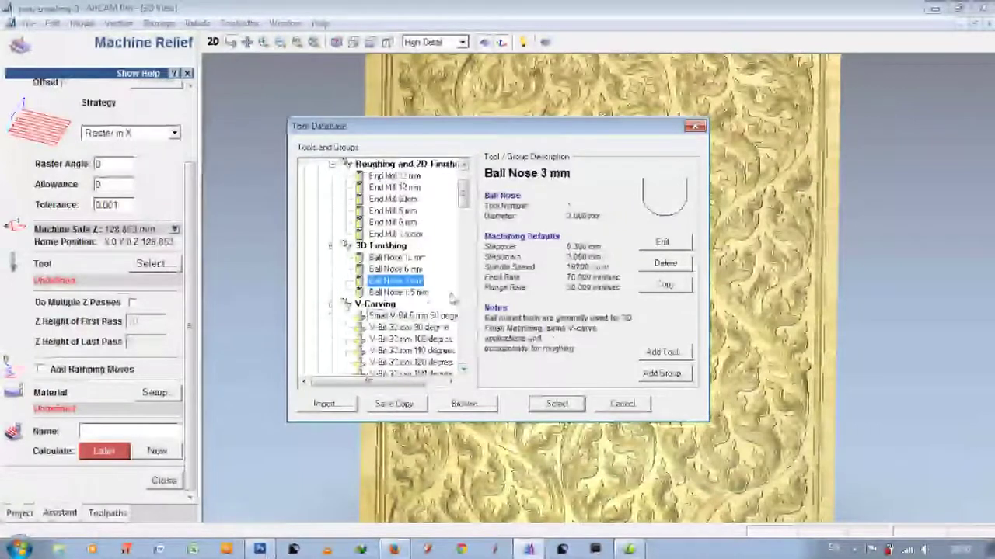
pyautogui.click(408, 339)
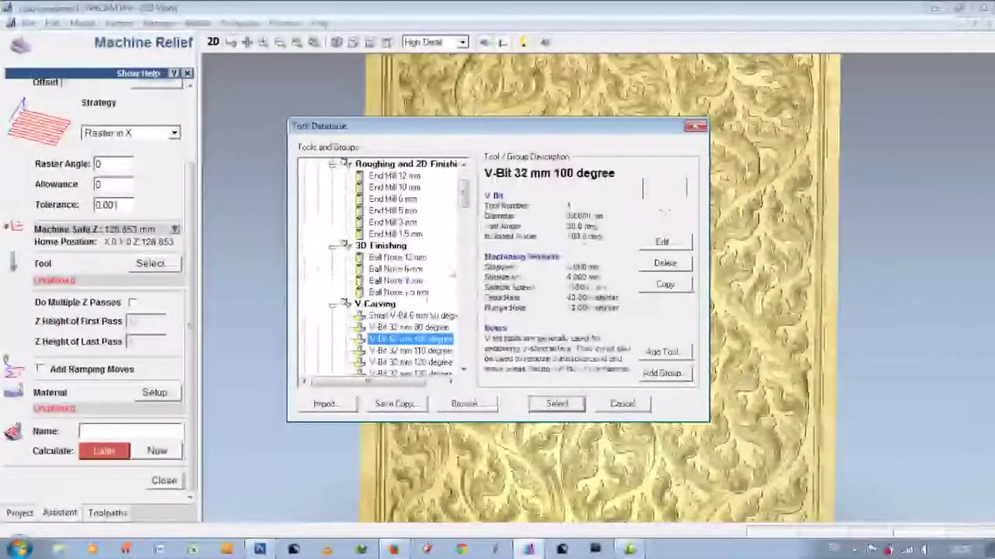
# View the Roundover 12 mm cutter, then step from End Mill 12 mm down to the Raised Panel cutters.
pyautogui.moveTo(463, 196); pyautogui.dragTo(463, 204)
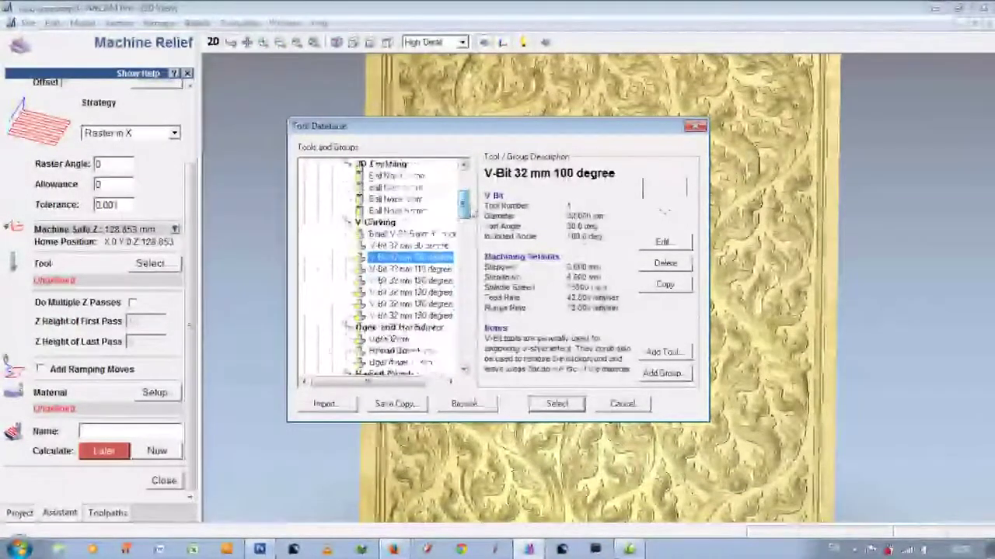
pyautogui.scroll(-5, 462, 203)
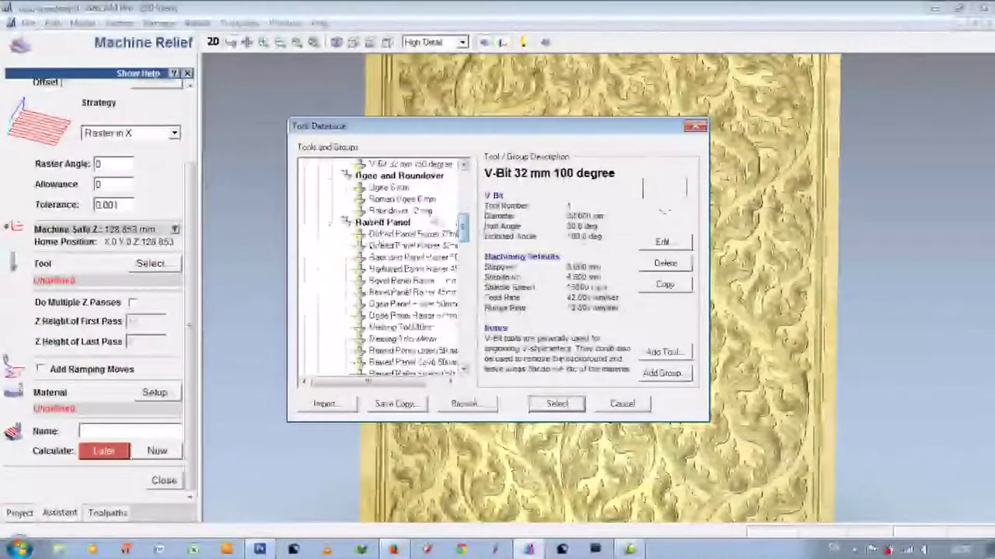
pyautogui.click(432, 211)
pyautogui.scroll(5, 435, 233)
pyautogui.moveTo(463, 201); pyautogui.dragTo(464, 180)
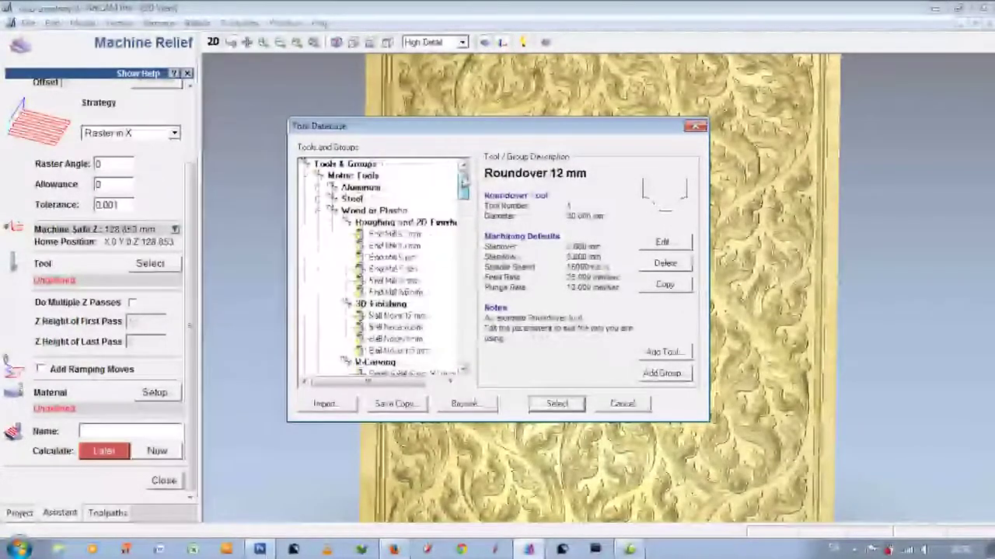
pyautogui.click(394, 234)
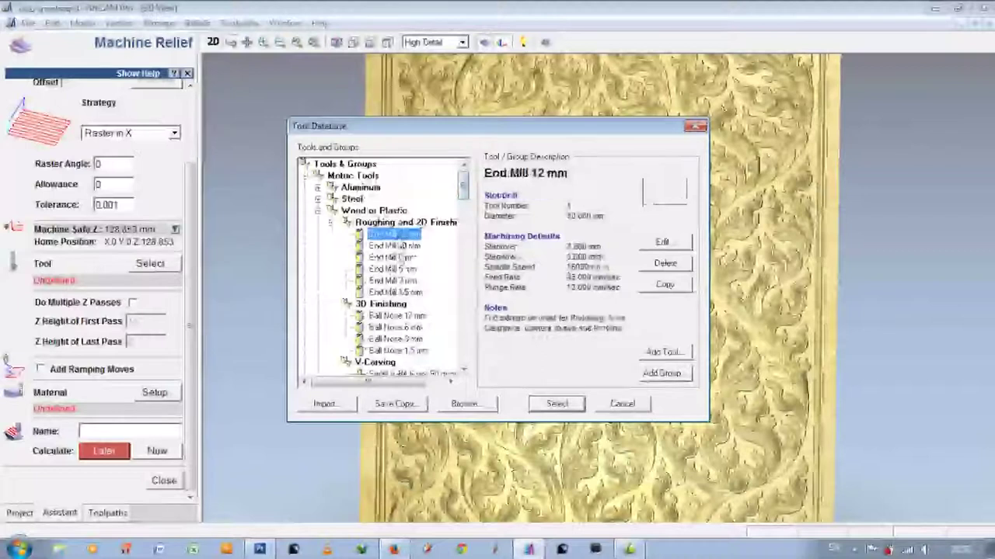
pyautogui.press('Down')
pyautogui.press('Down')
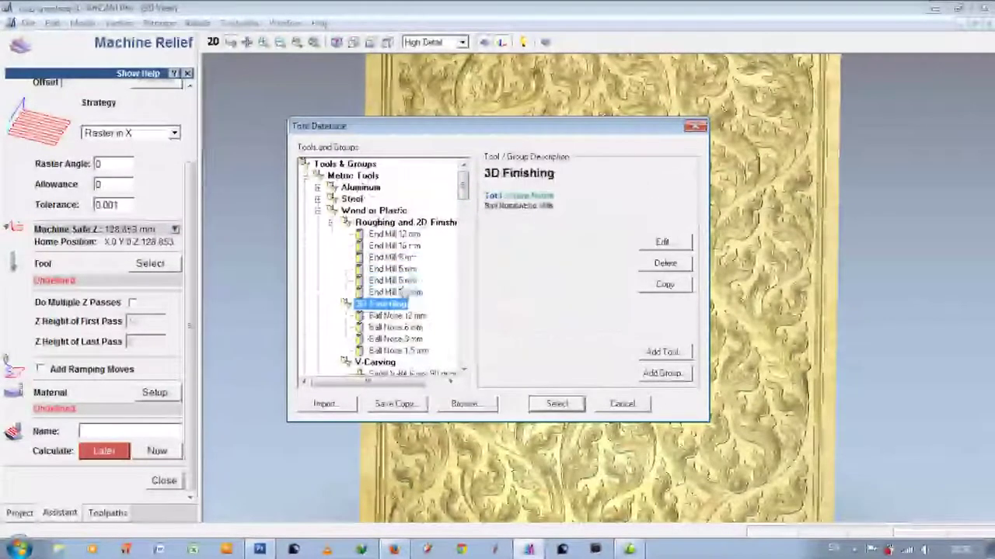
pyautogui.press('Down')
pyautogui.press('Down')
pyautogui.press('Down')
pyautogui.press('Down')
pyautogui.press('Down')
pyautogui.press('Down')
pyautogui.press('Down')
pyautogui.press('Down')
pyautogui.press('Down')
pyautogui.press('Down')
pyautogui.press('Down')
pyautogui.press('Down')
pyautogui.press('Down')
pyautogui.press('Down')
pyautogui.press('Down')
pyautogui.press('Down')
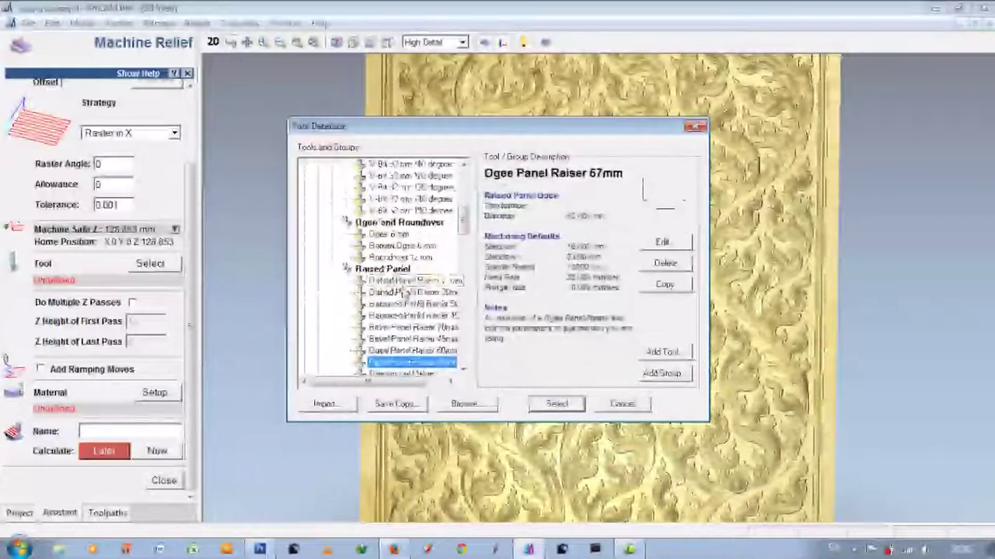
pyautogui.press('Down')
pyautogui.press('Down')
pyautogui.press('Down')
pyautogui.press('Down')
pyautogui.press('Down')
pyautogui.press('Down')
pyautogui.press('Down')
pyautogui.press('Down')
pyautogui.press('Up')
pyautogui.press('Up')
pyautogui.press('Up')
pyautogui.press('Up')
pyautogui.press('Up')
pyautogui.press('Down')
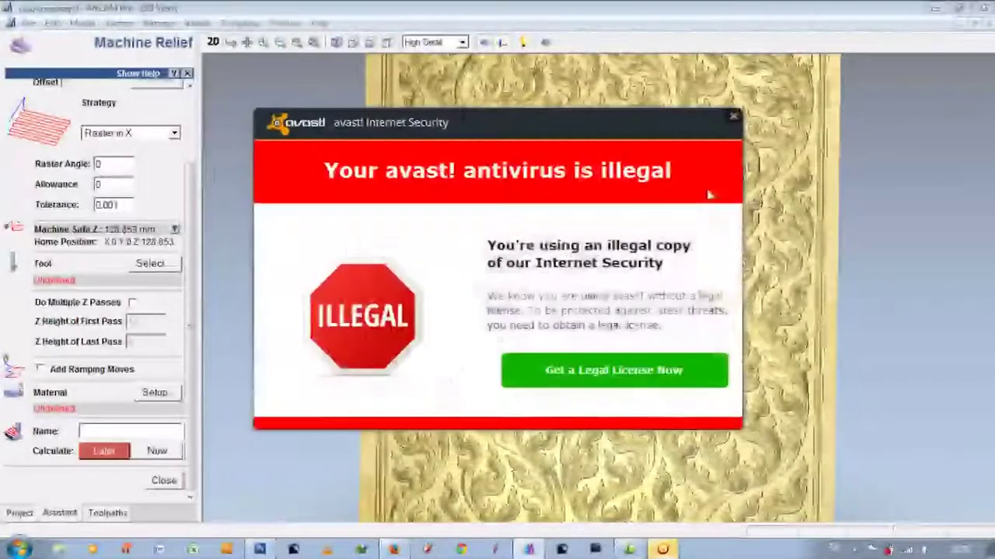
# Dismiss the avast warning and view the V-Bit 32 mm 110° cutter in the V-Carving group.
pyautogui.click(735, 117)
pyautogui.press('Down')
pyautogui.press('Down')
pyautogui.press('Down')
pyautogui.press('Down')
pyautogui.press('Down')
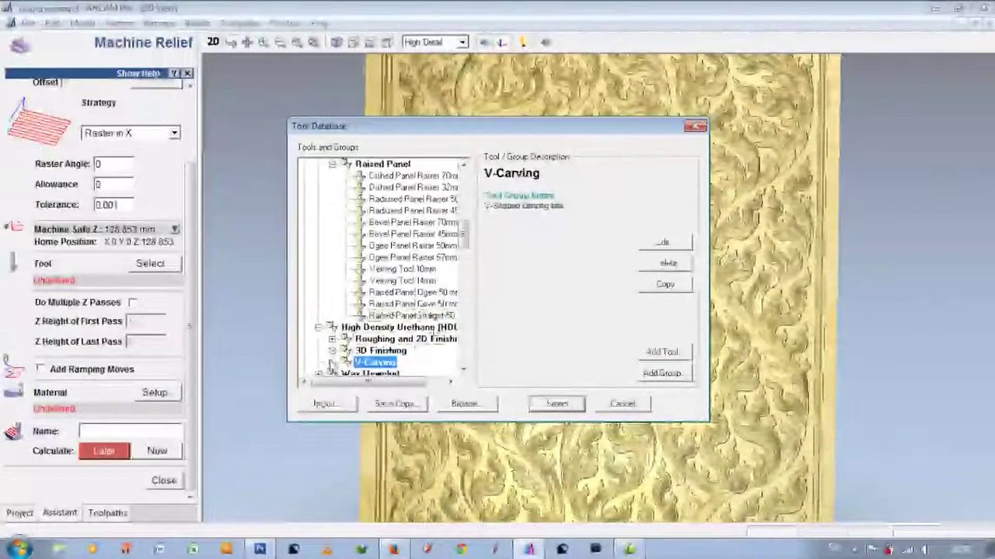
pyautogui.click(331, 363)
pyautogui.click(392, 316)
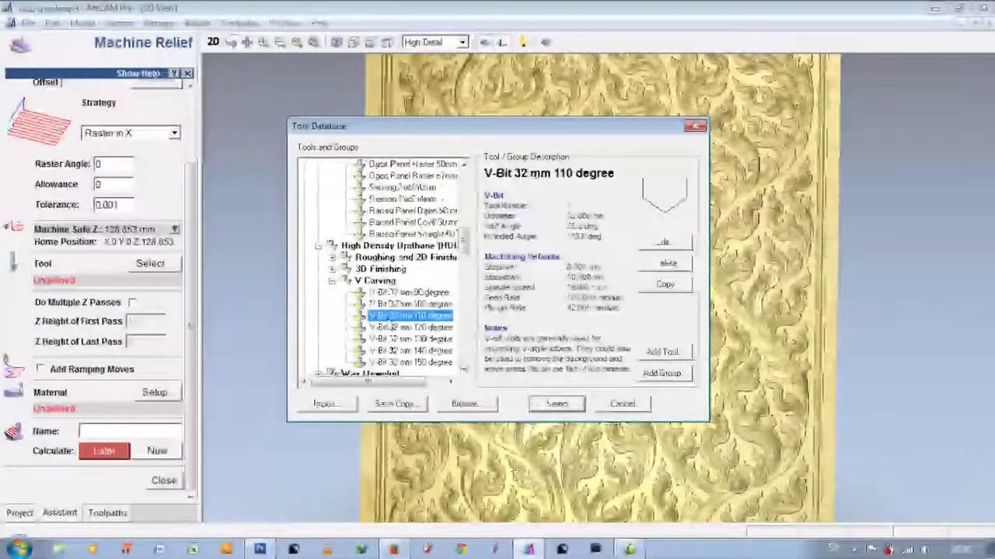
pyautogui.scroll(-4, 466, 371)
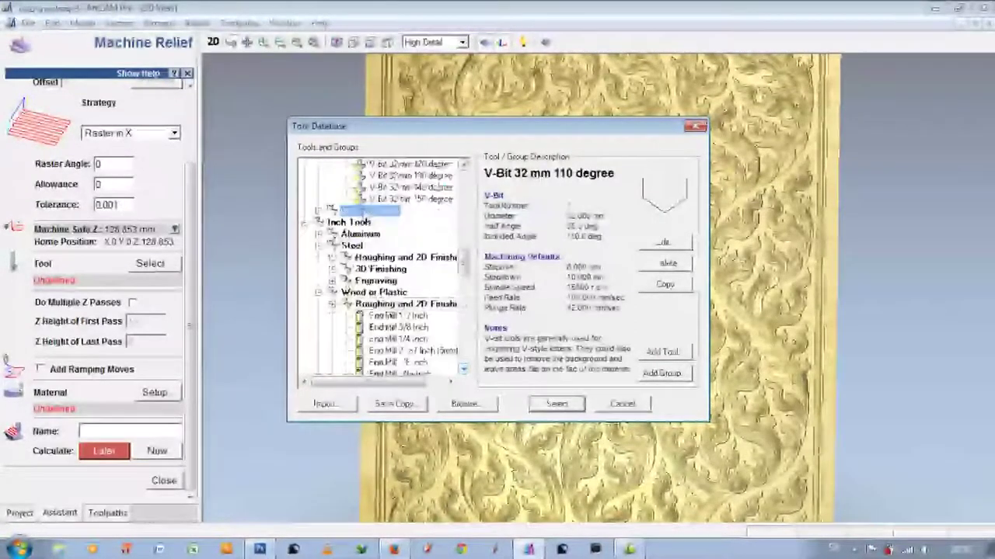
# Expand the Wax (Jewelry) group and view its 0.09, 0.06 and 0.04 Flat Conical cutters.
pyautogui.click(370, 210)
pyautogui.doubleClick(370, 210)
pyautogui.click(395, 223)
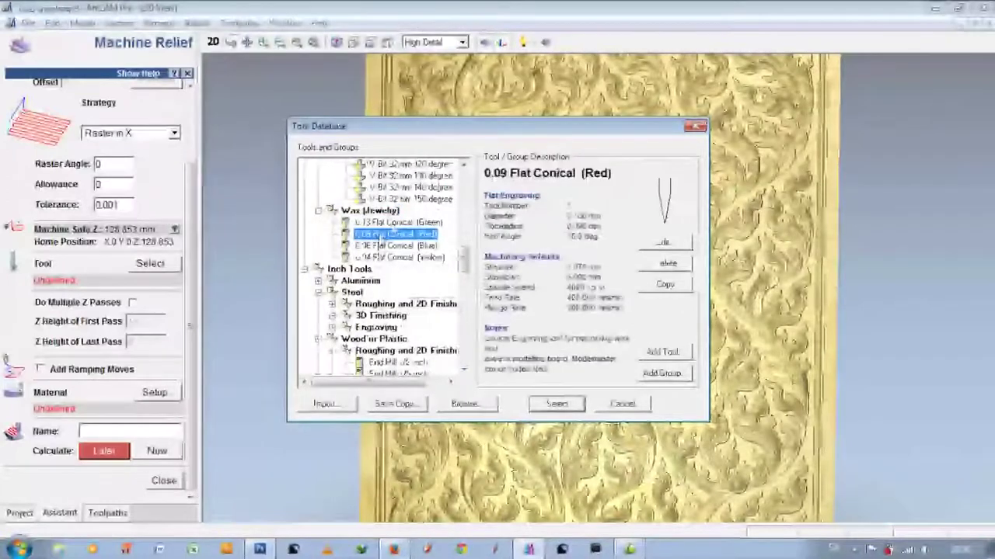
pyautogui.click(397, 246)
pyautogui.click(412, 258)
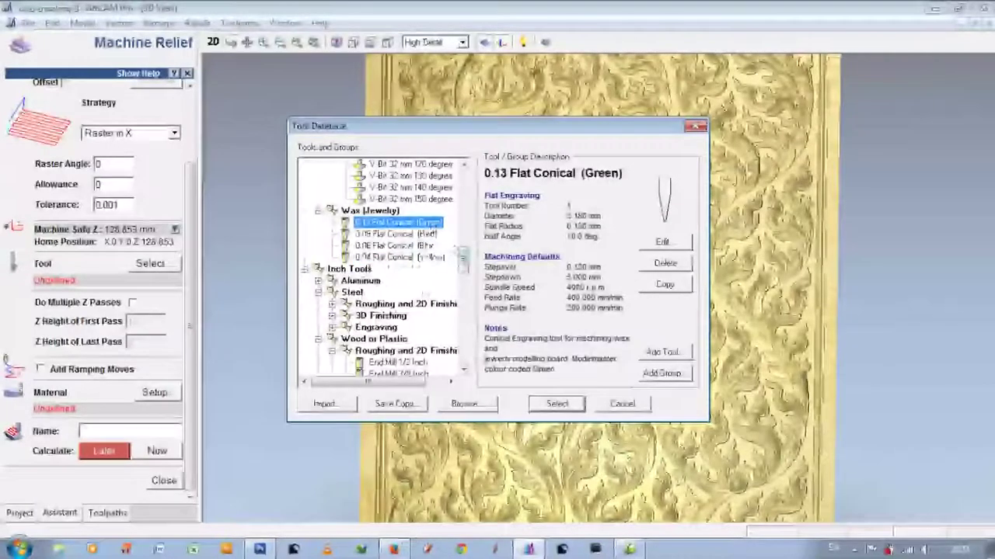
# Settle on the Ball Nose 3 mm cutter and bring up the Import Tool Database window.
pyautogui.moveTo(464, 261)
pyautogui.mouseDown()
pyautogui.moveTo(464, 206)
pyautogui.moveTo(482, 182)
pyautogui.mouseUp()
pyautogui.click(392, 258)
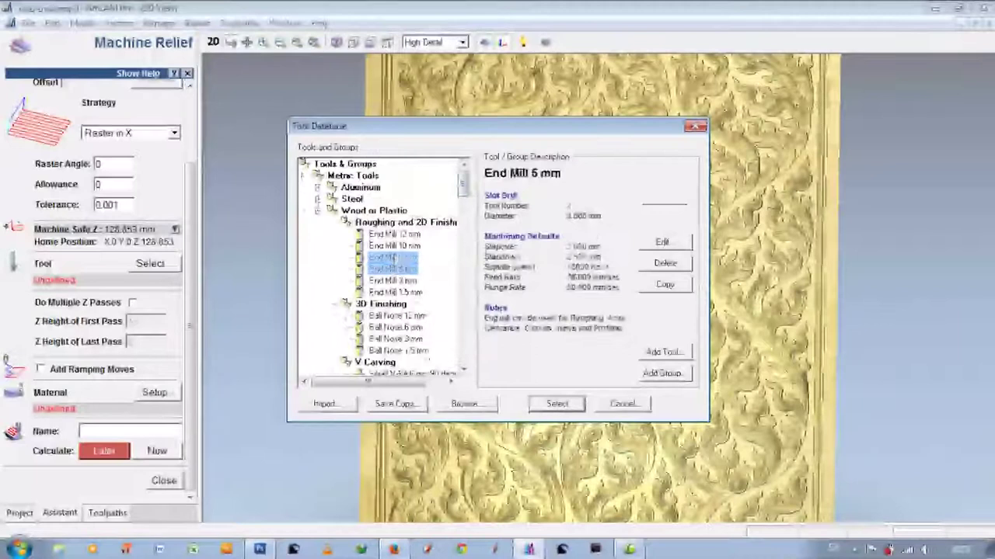
pyautogui.click(395, 316)
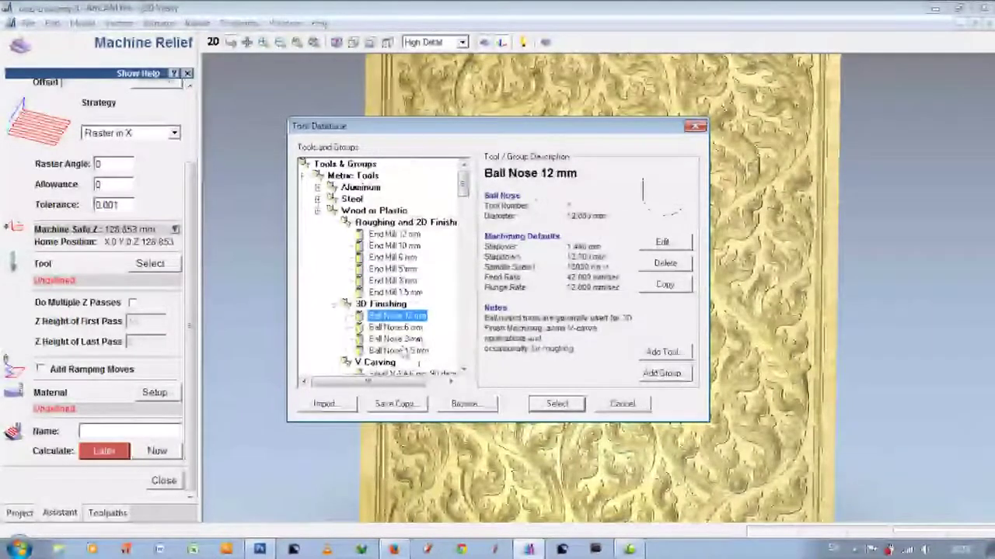
pyautogui.click(404, 340)
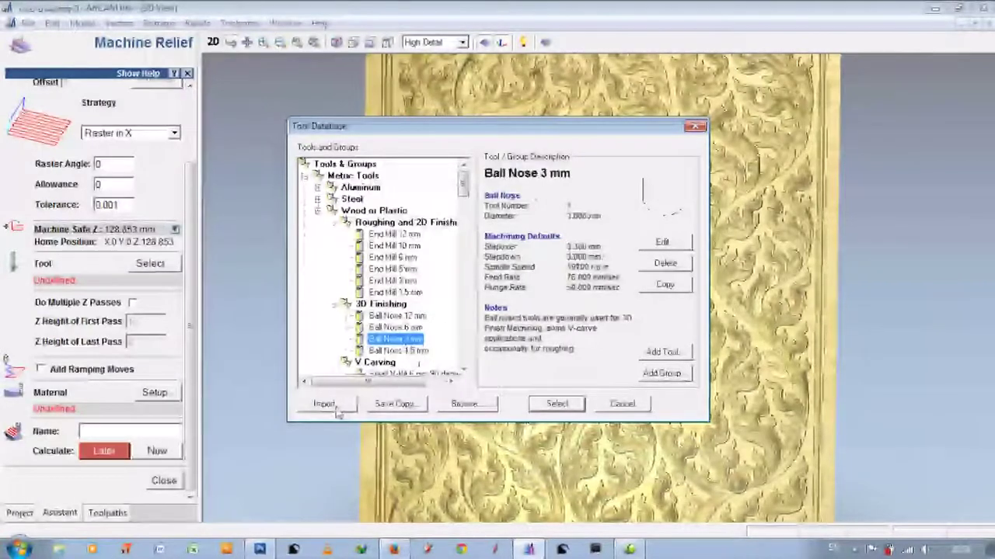
pyautogui.click(336, 404)
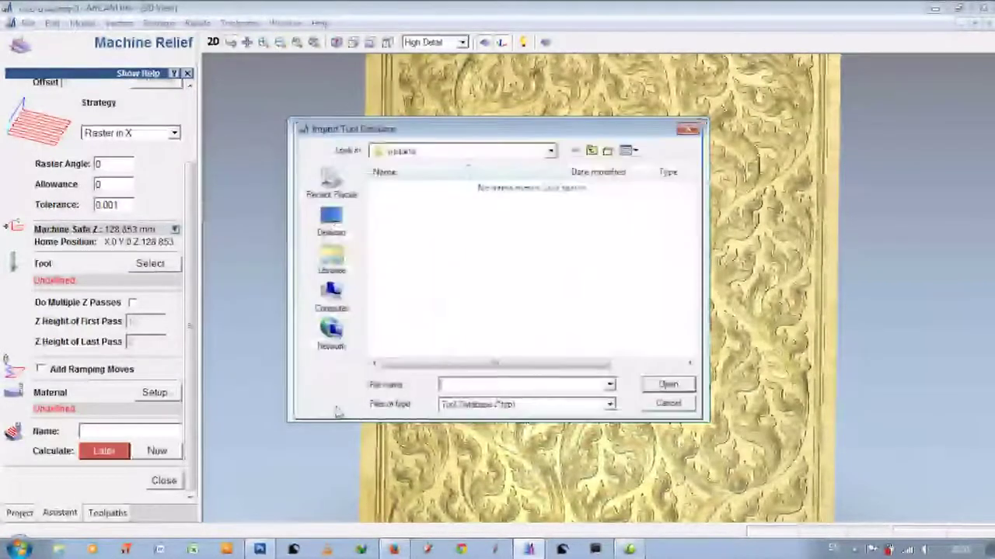
# Cancel the database import, select the Ball Nose 1.5 mm tool and open its Edit Tool settings.
pyautogui.click(663, 402)
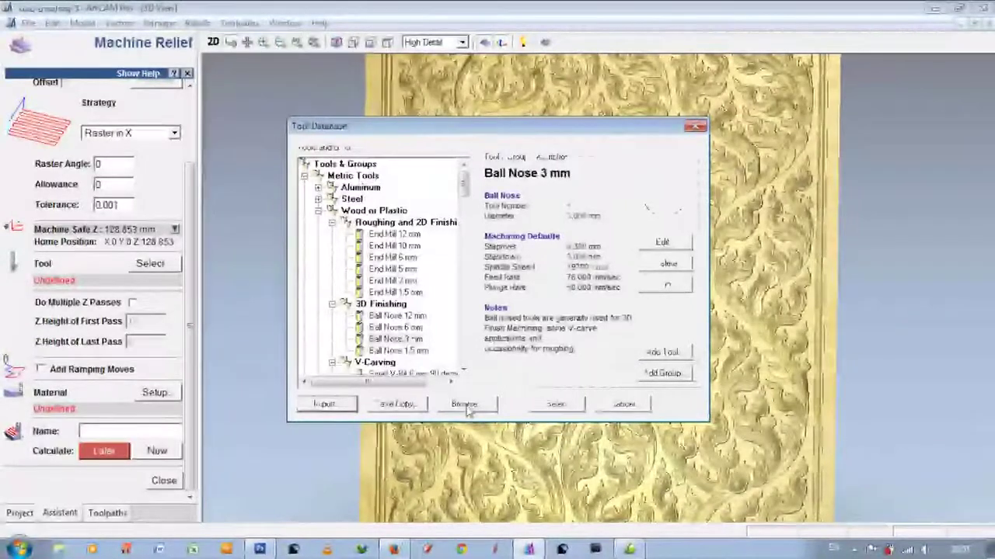
pyautogui.moveTo(464, 191); pyautogui.dragTo(476, 376)
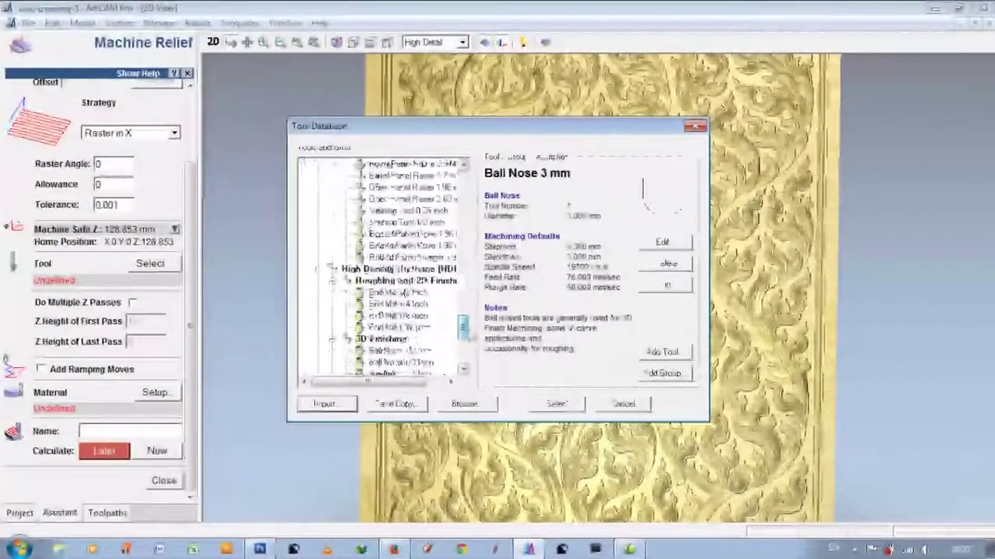
pyautogui.moveTo(462, 350); pyautogui.dragTo(464, 172)
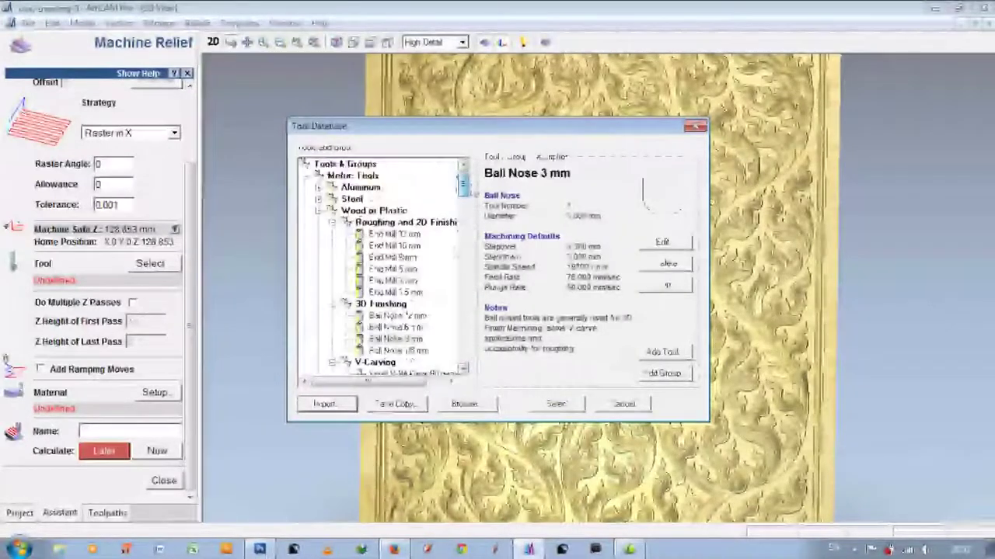
pyautogui.click(420, 352)
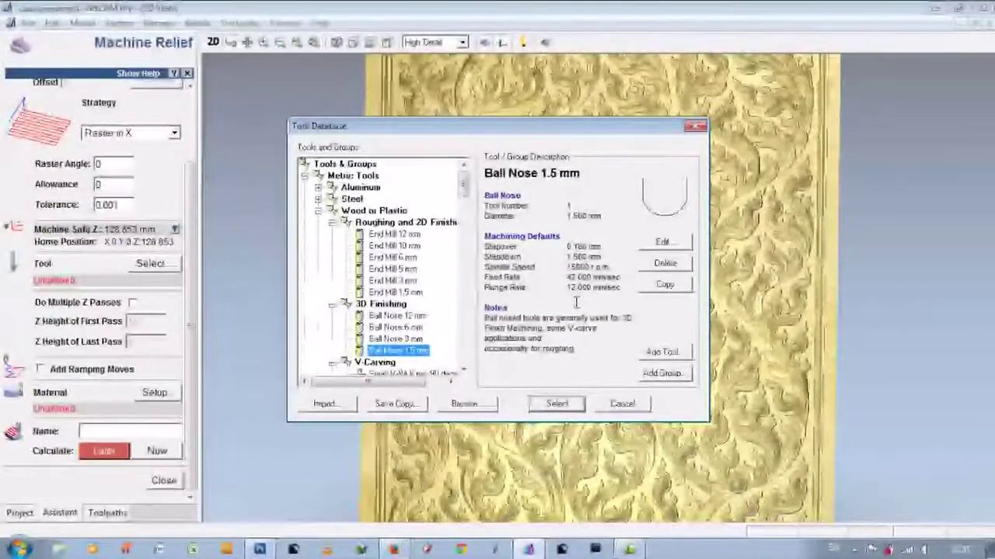
pyautogui.click(665, 243)
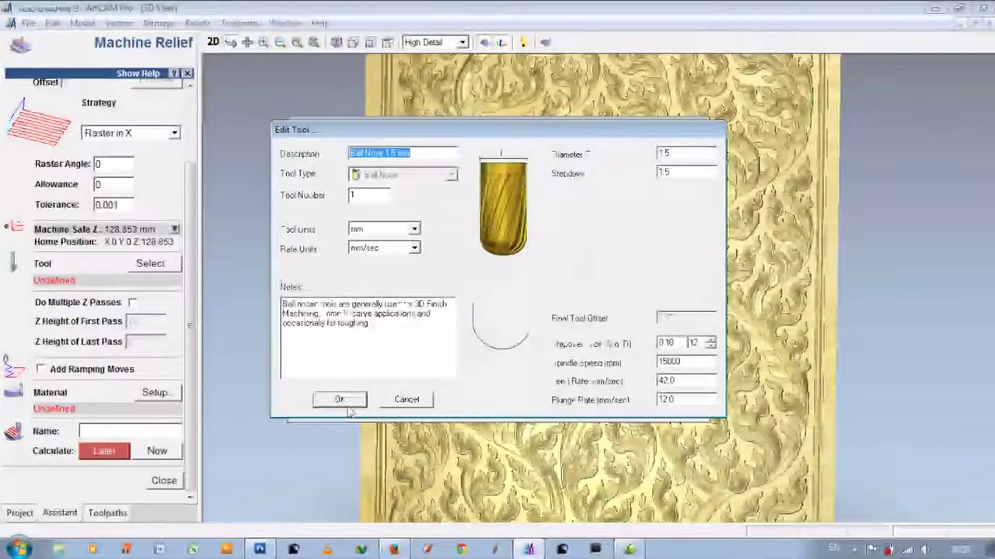
# Change the Ball Nose 1.5 mm tool's diameter and stepdown to 1.0 and save the edit.
pyautogui.doubleClick(684, 153)
pyautogui.write('1')
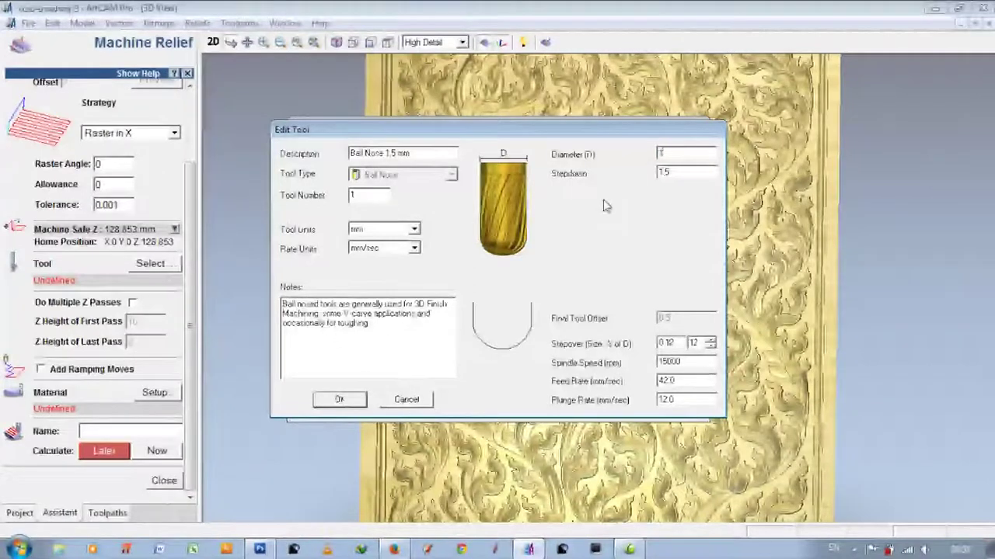
pyautogui.click(407, 399)
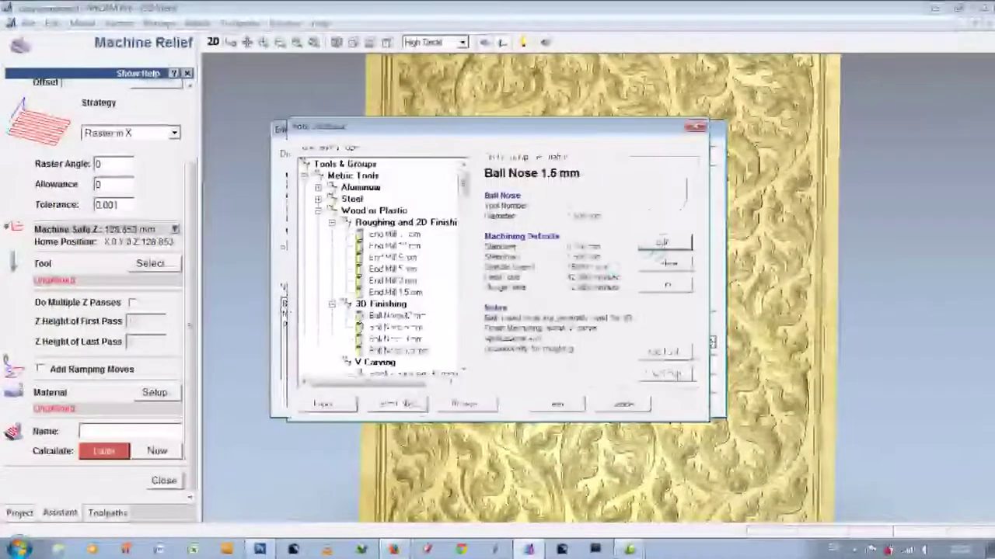
pyautogui.click(664, 243)
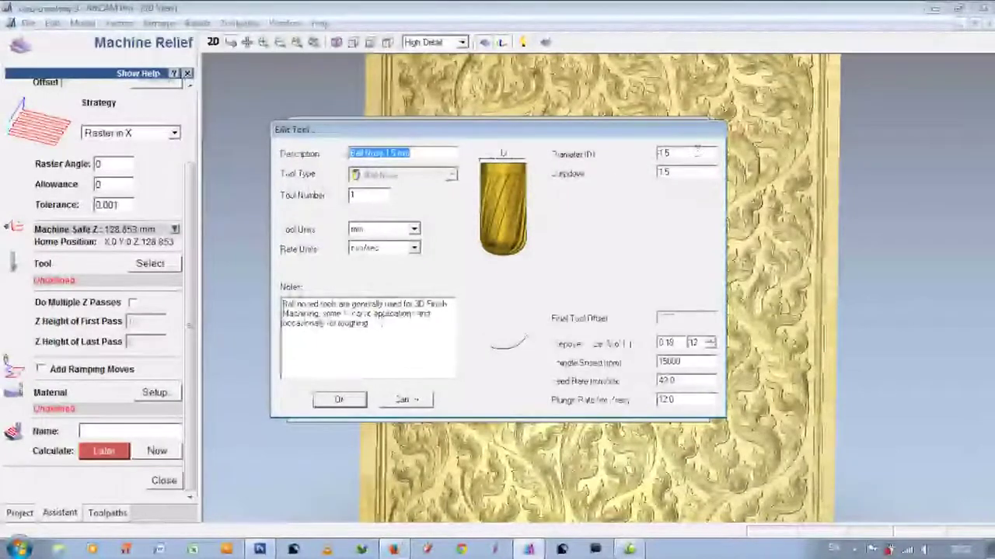
pyautogui.doubleClick(675, 153)
pyautogui.write('1.0')
pyautogui.press('Tab')
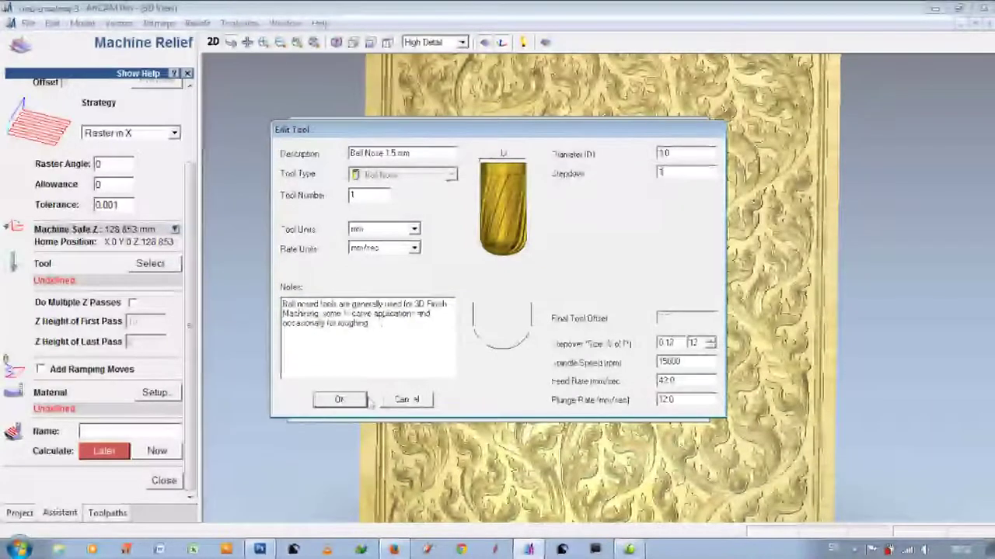
pyautogui.click(342, 399)
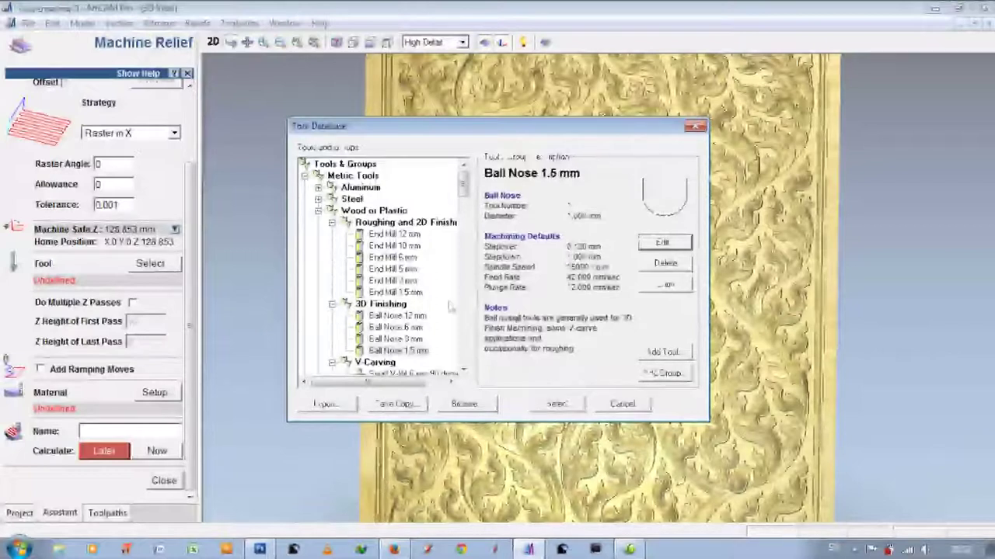
# Recheck the edited tool settings and select the tool for the Machine Relief toolpath.
pyautogui.doubleClick(398, 351)
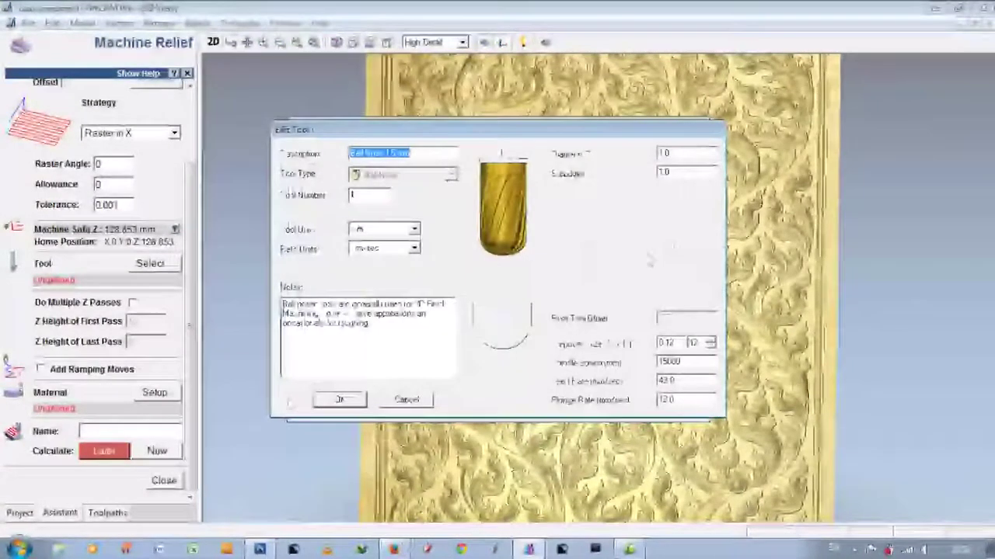
pyautogui.click(338, 399)
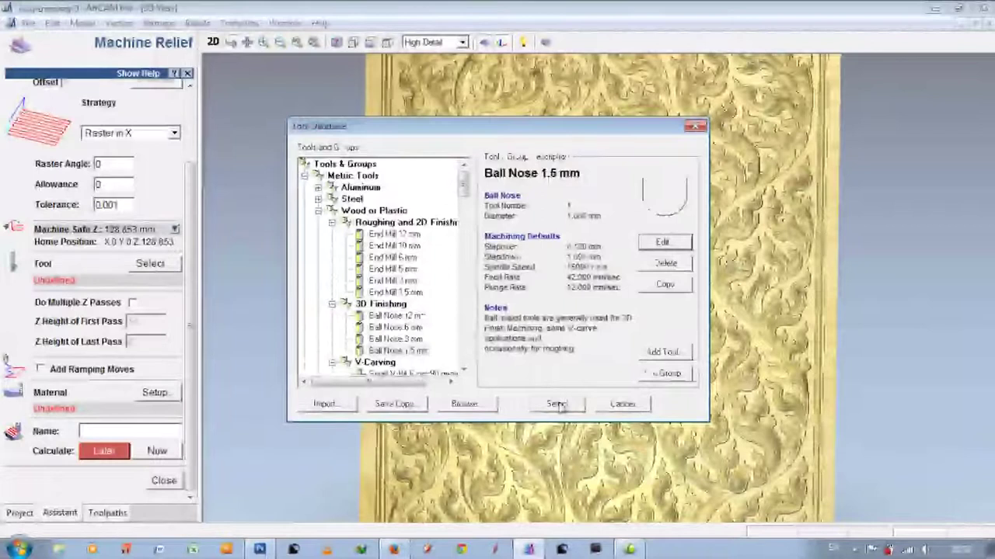
pyautogui.click(558, 405)
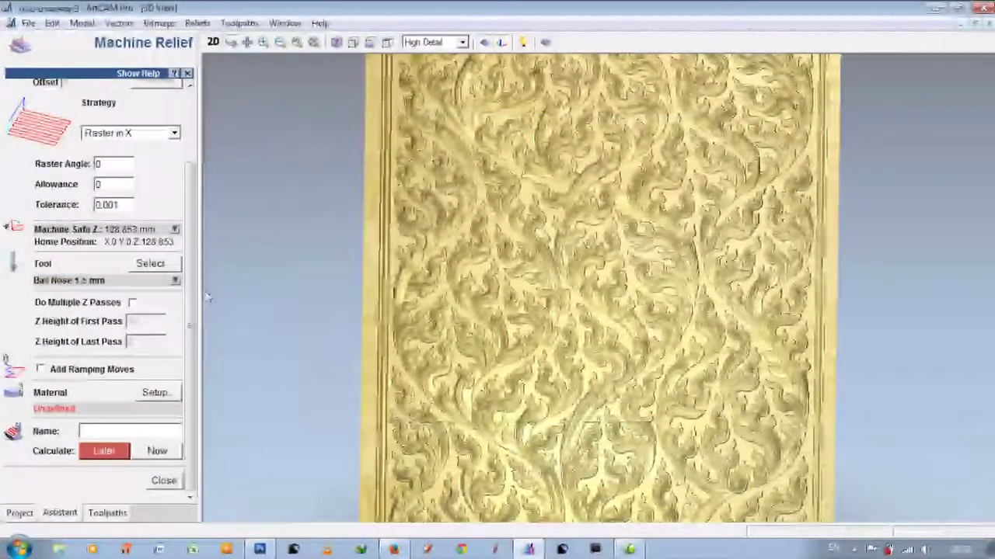
# Expand the Ball Nose 1.5 mm bar to show stepover, stepdown, feed, plunge rate and spindle speed.
pyautogui.scroll(3, 189, 311)
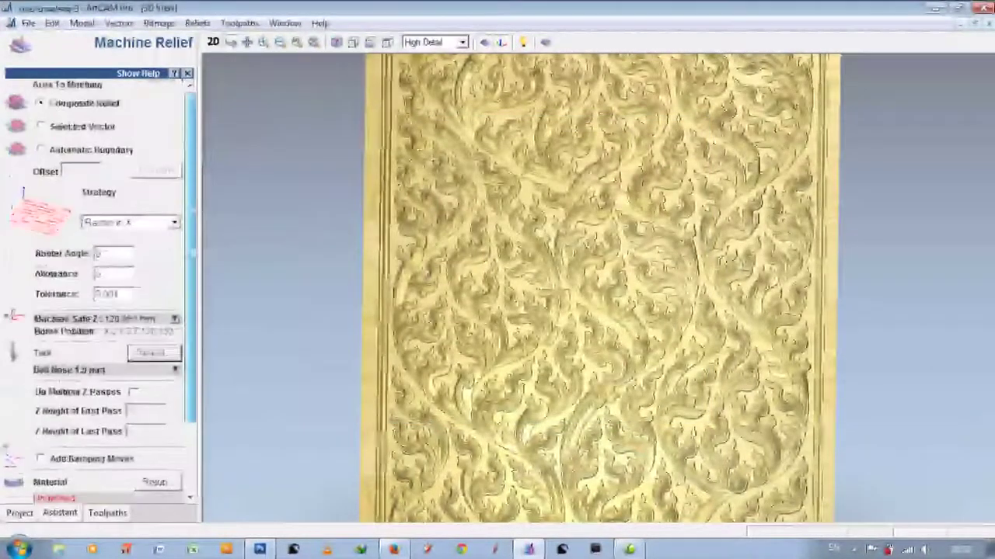
pyautogui.scroll(-1, 101, 295)
pyautogui.scroll(-2, 101, 295)
pyautogui.scroll(-1, 101, 295)
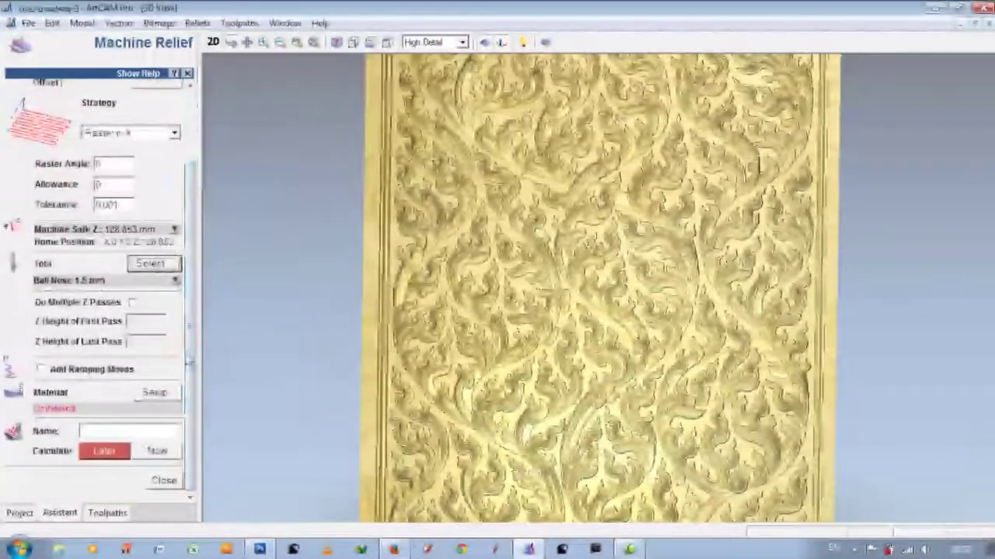
pyautogui.click(176, 281)
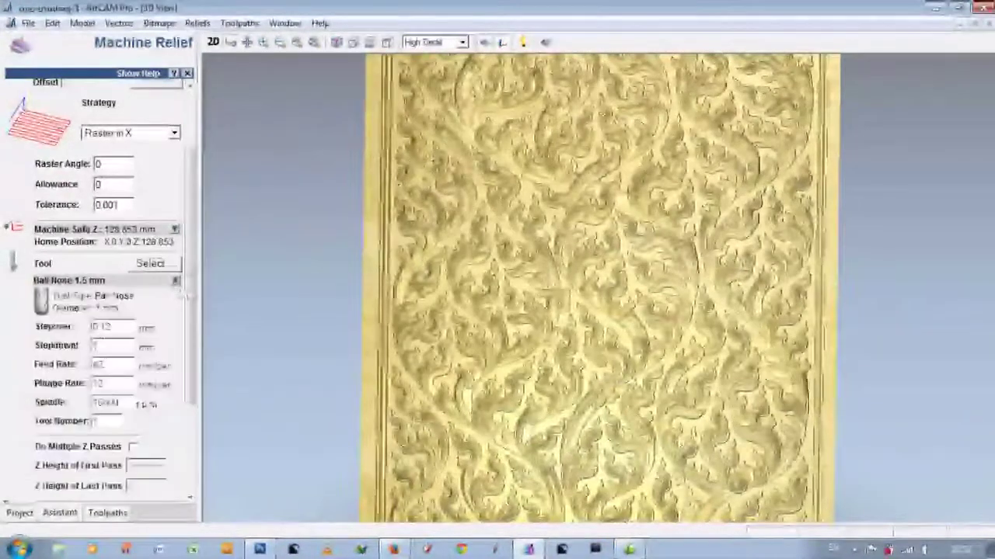
pyautogui.scroll(-1, 101, 295)
pyautogui.scroll(-2, 101, 295)
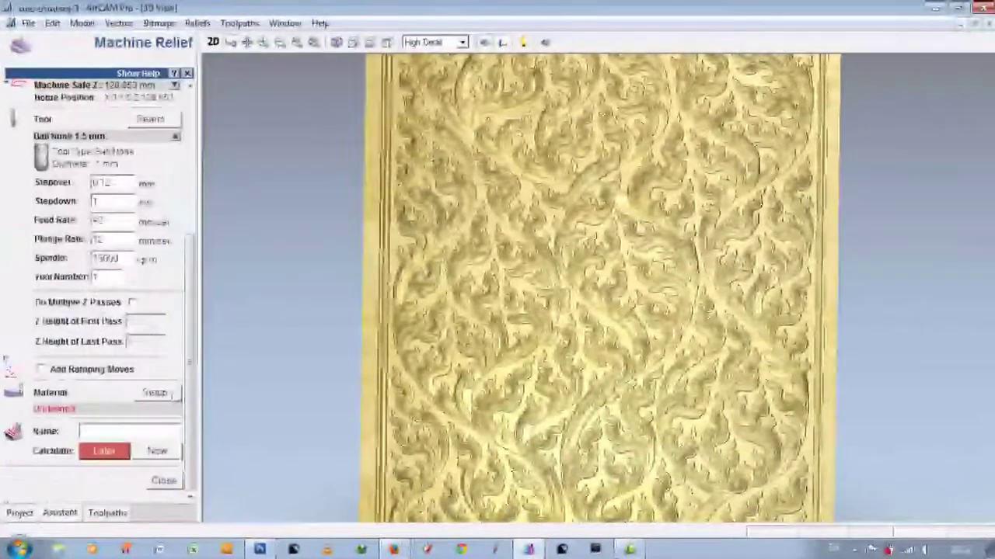
pyautogui.click(172, 394)
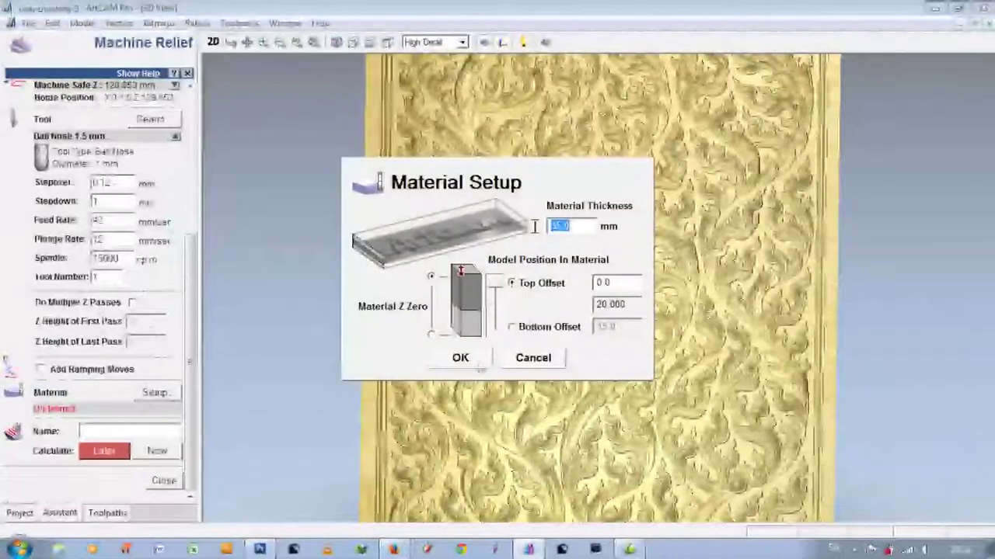
# Accept the 35 mm material thickness and view the part through the standard 3D view presets.
pyautogui.click(462, 358)
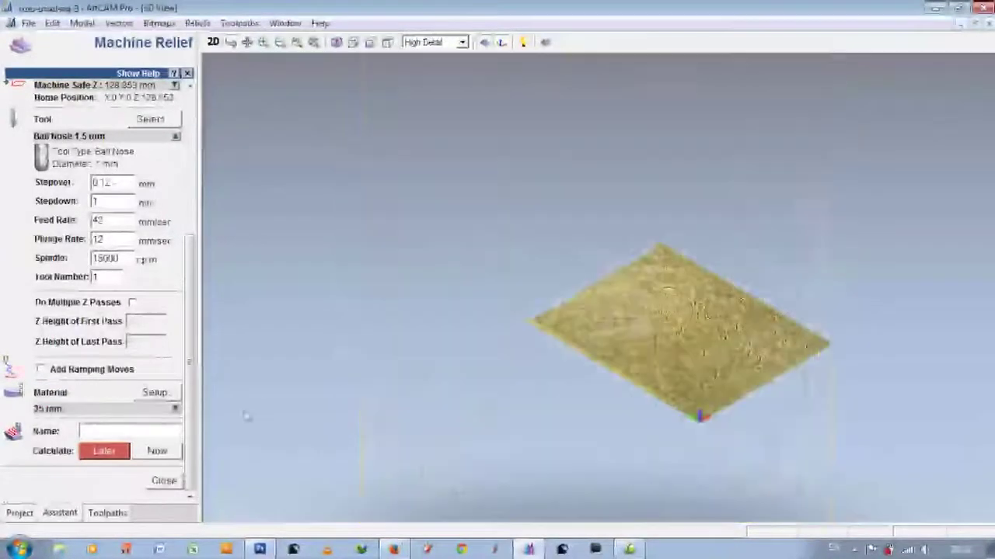
pyautogui.moveTo(591, 334)
pyautogui.mouseDown()
pyautogui.moveTo(725, 293)
pyautogui.moveTo(679, 295)
pyautogui.moveTo(690, 303)
pyautogui.mouseUp()
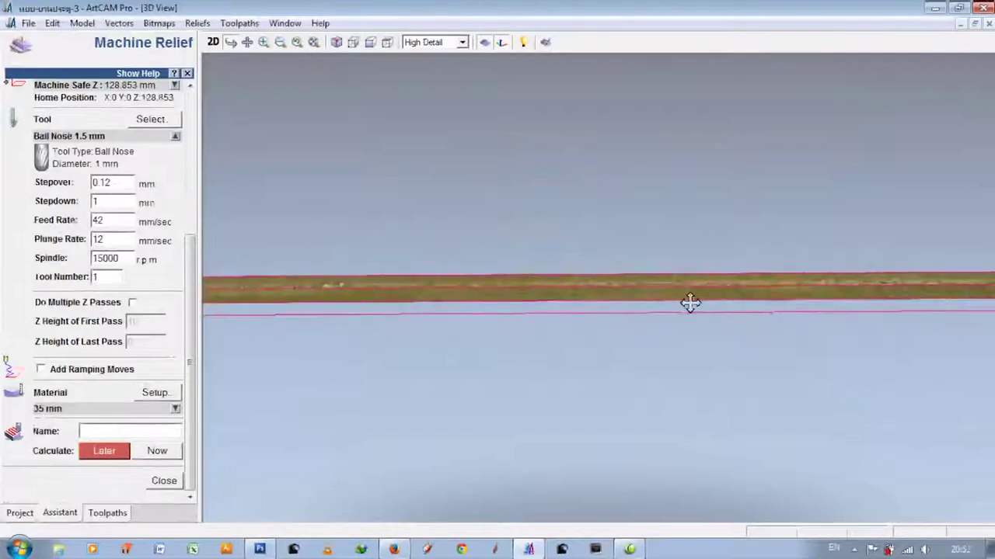
pyautogui.click(354, 44)
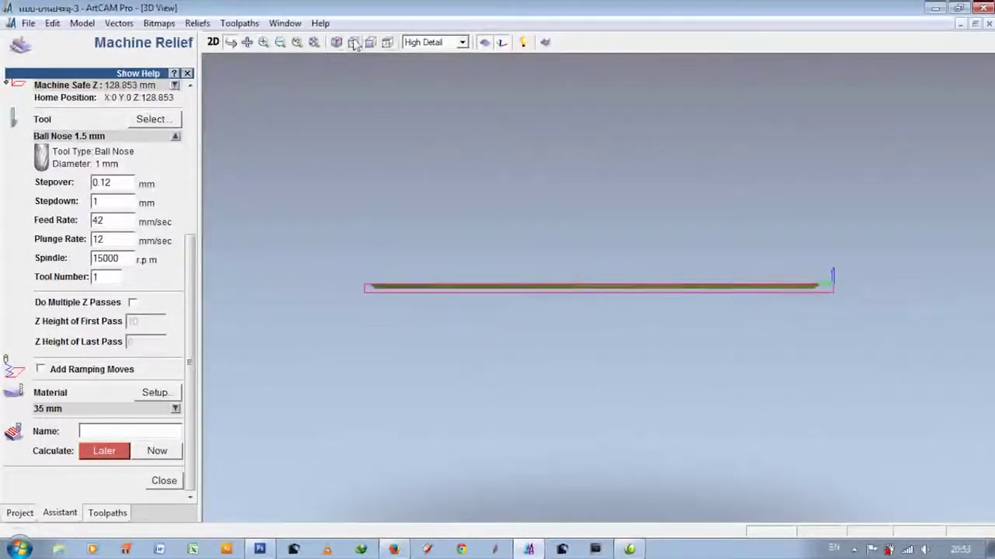
pyautogui.scroll(1, 630, 287)
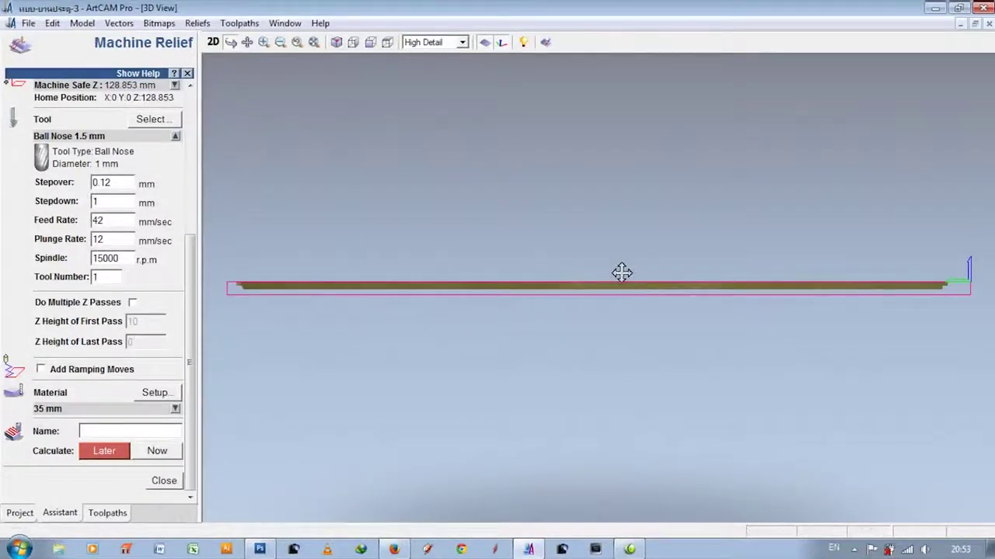
pyautogui.click(370, 43)
pyautogui.write('d')
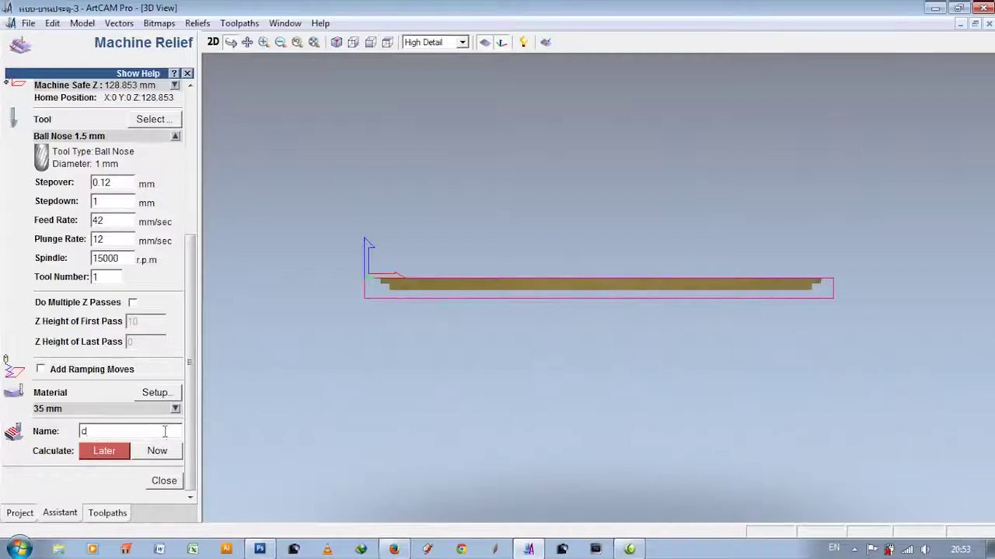
# Name the toolpath door-01, start calculating it, then abandon the calculation at the prompt.
pyautogui.write('oor-01')
pyautogui.click(152, 451)
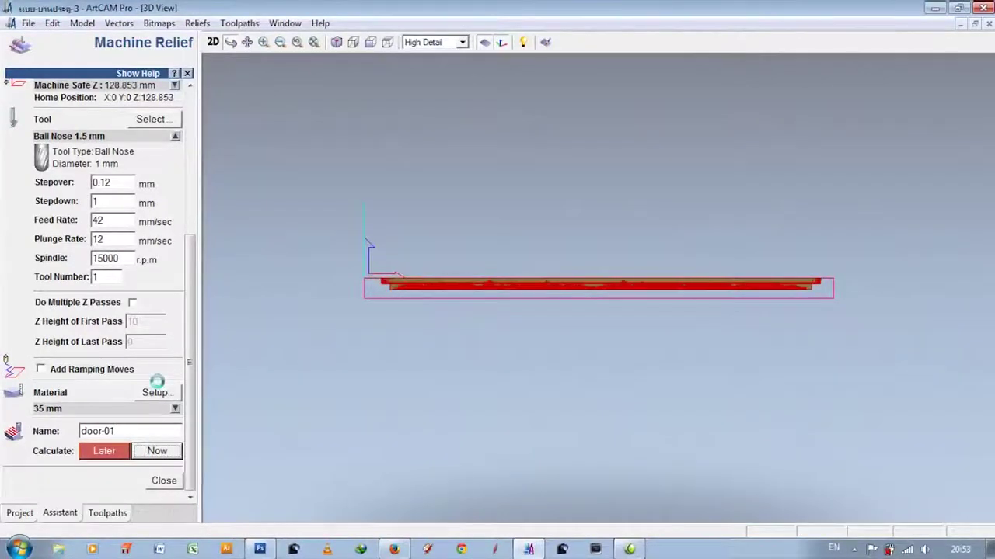
pyautogui.press('Escape')
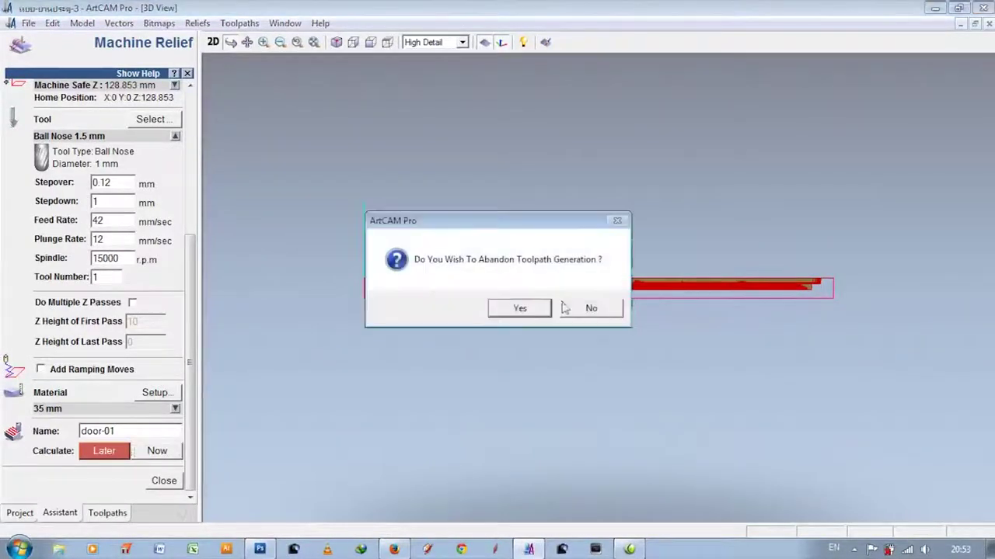
pyautogui.click(506, 313)
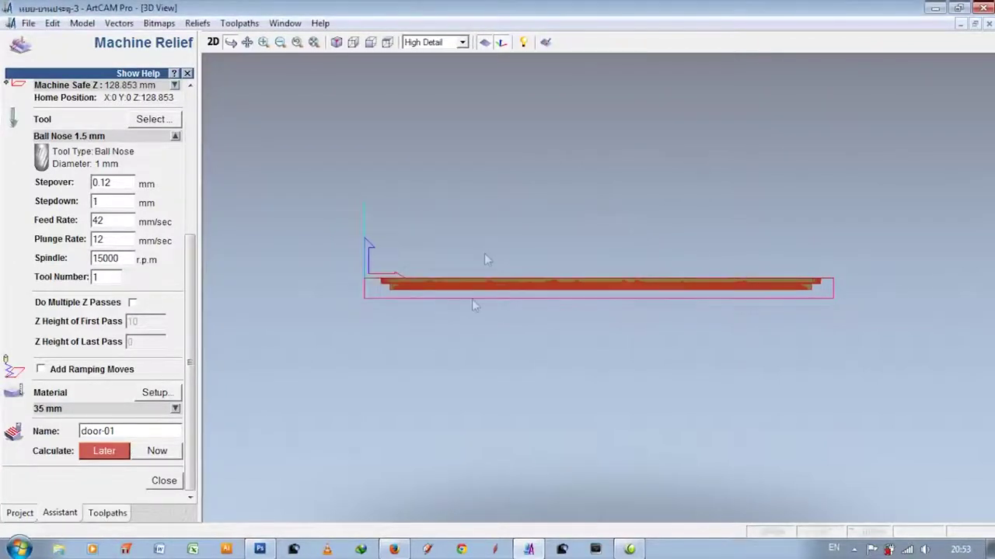
pyautogui.moveTo(503, 232)
pyautogui.mouseDown()
pyautogui.moveTo(536, 268)
pyautogui.moveTo(539, 290)
pyautogui.mouseUp()
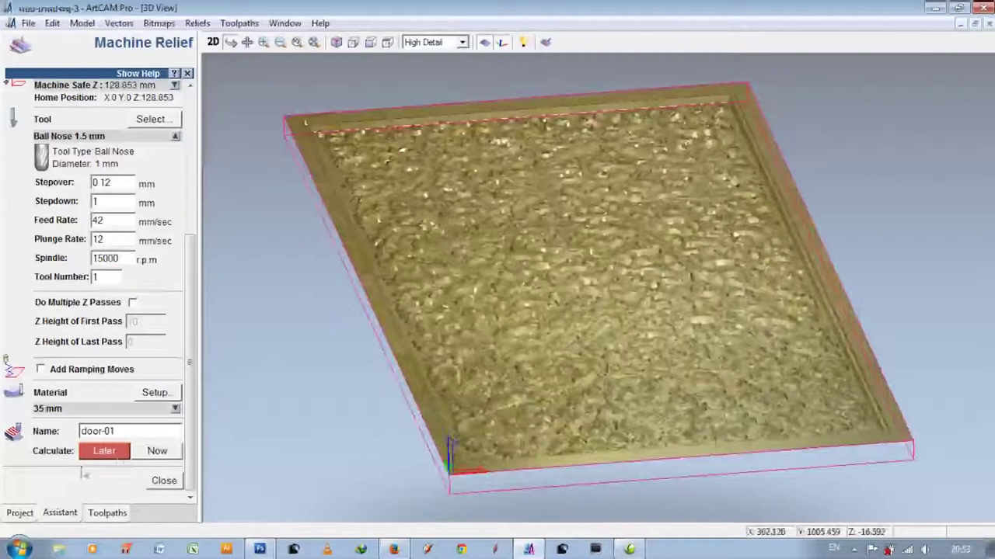
# Finish the door-01 Ball Nose 1.5 mm toolpath and display it over the door panel relief.
pyautogui.click(153, 450)
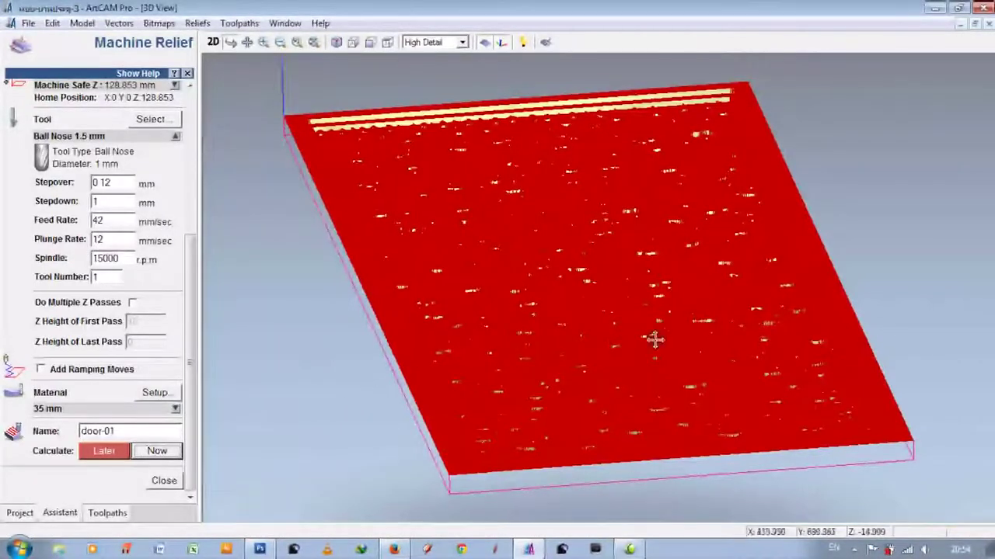
pyautogui.moveTo(681, 339)
pyautogui.mouseDown()
pyautogui.moveTo(657, 353)
pyautogui.moveTo(602, 307)
pyautogui.mouseUp()
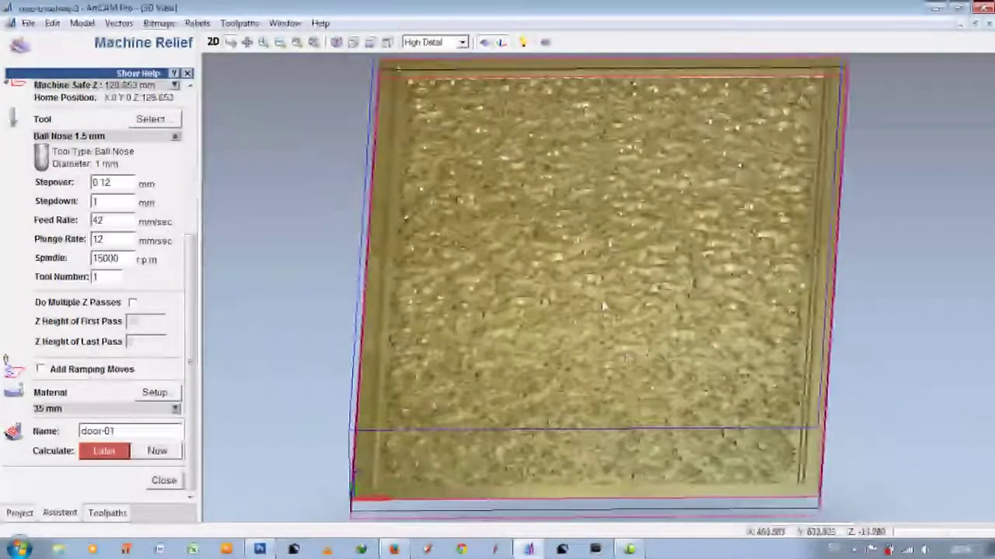
pyautogui.scroll(5, 602, 307)
pyautogui.scroll(2, 598, 314)
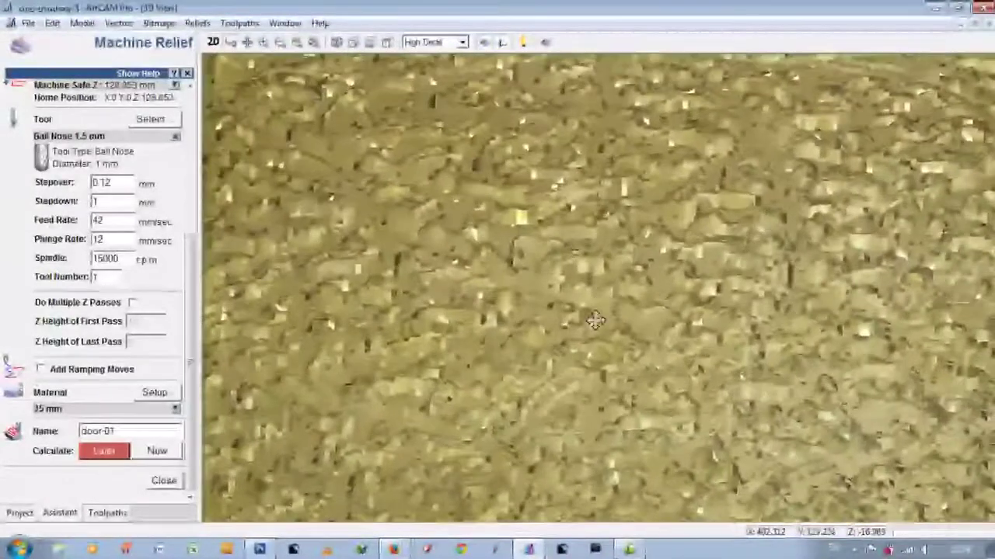
pyautogui.scroll(2, 595, 321)
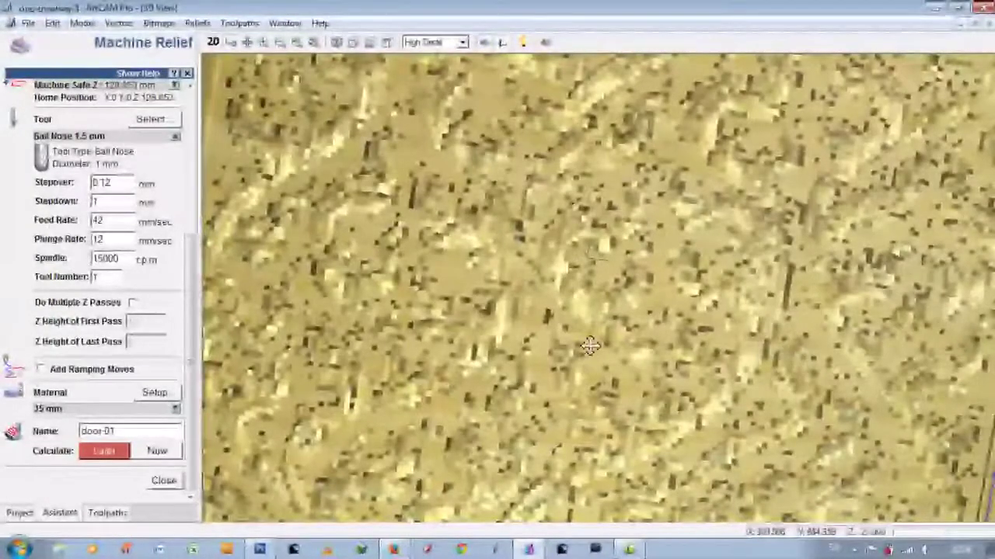
pyautogui.scroll(-3, 536, 318)
pyautogui.scroll(1, 536, 320)
pyautogui.scroll(2, 536, 320)
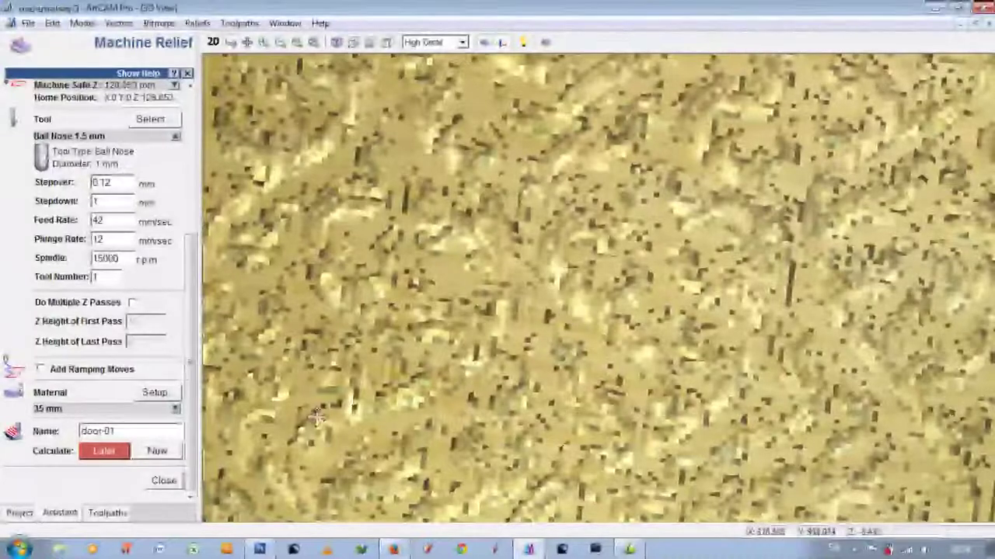
pyautogui.scroll(-3, 477, 333)
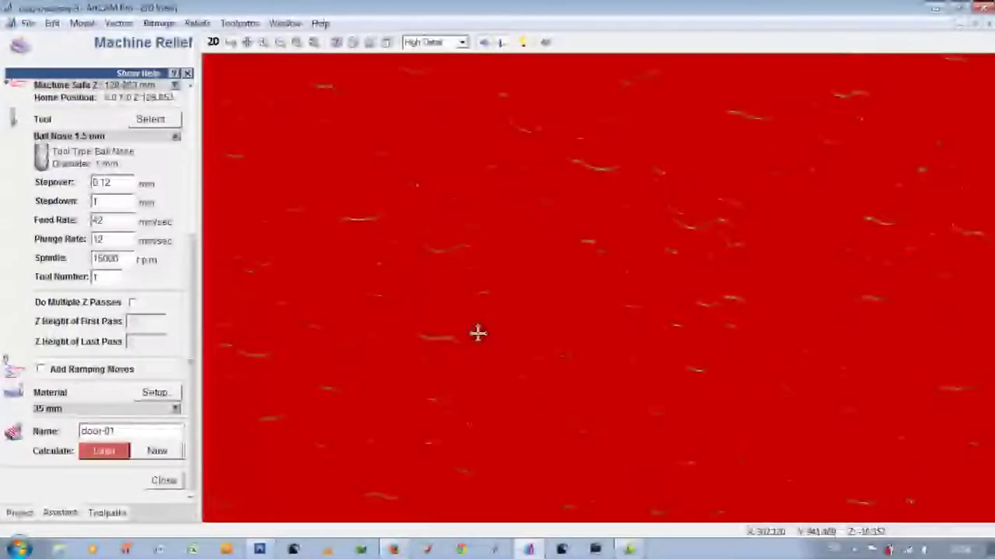
pyautogui.scroll(3, 628, 317)
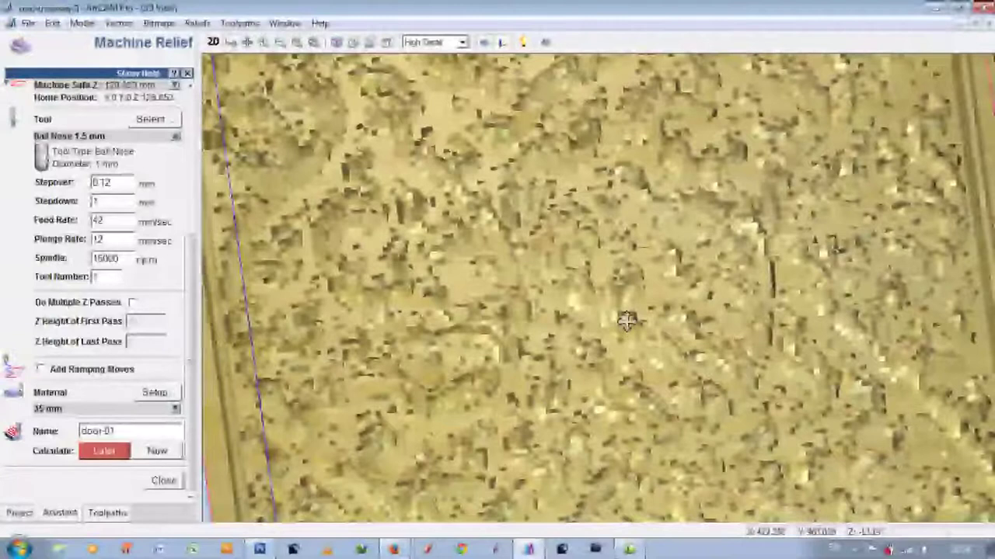
pyautogui.scroll(-3, 602, 333)
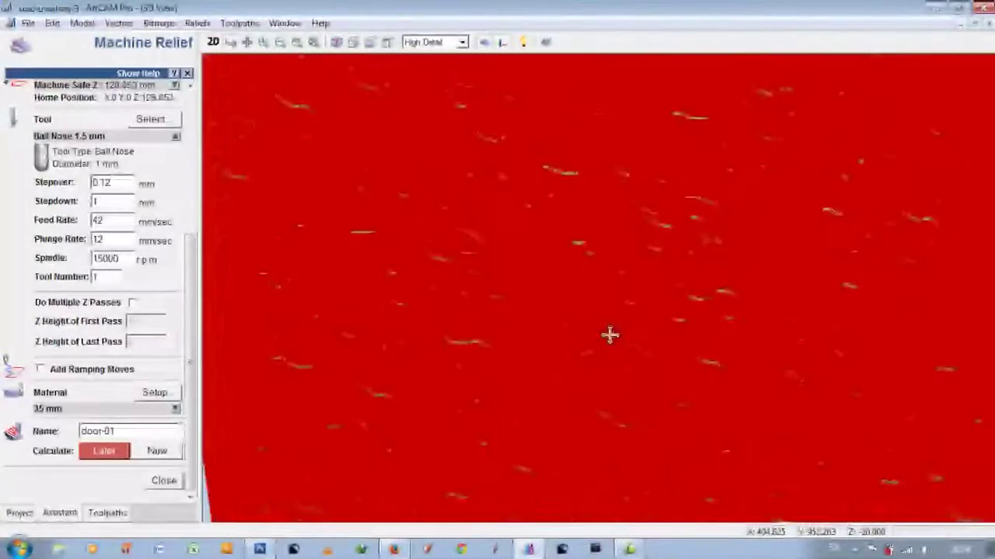
pyautogui.scroll(2, 610, 334)
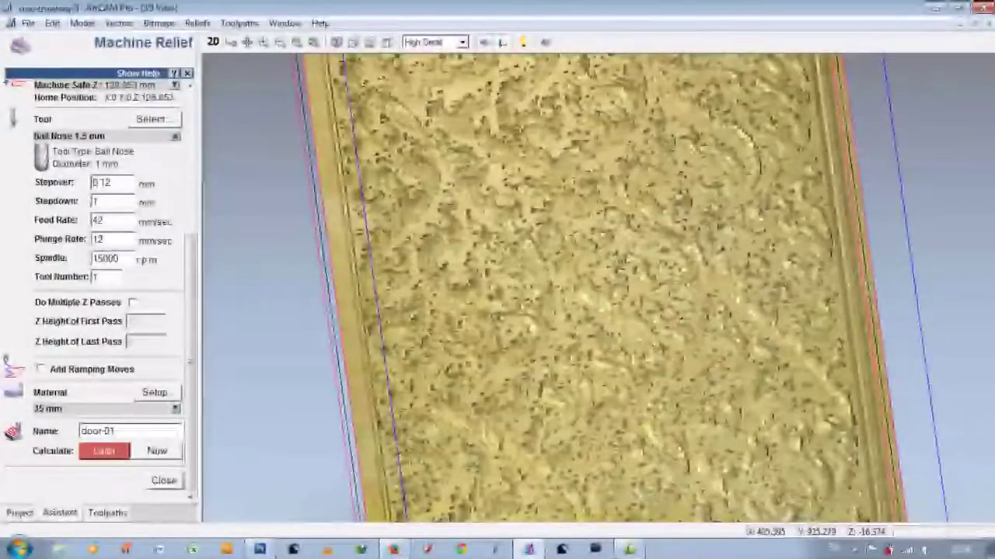
pyautogui.click(163, 480)
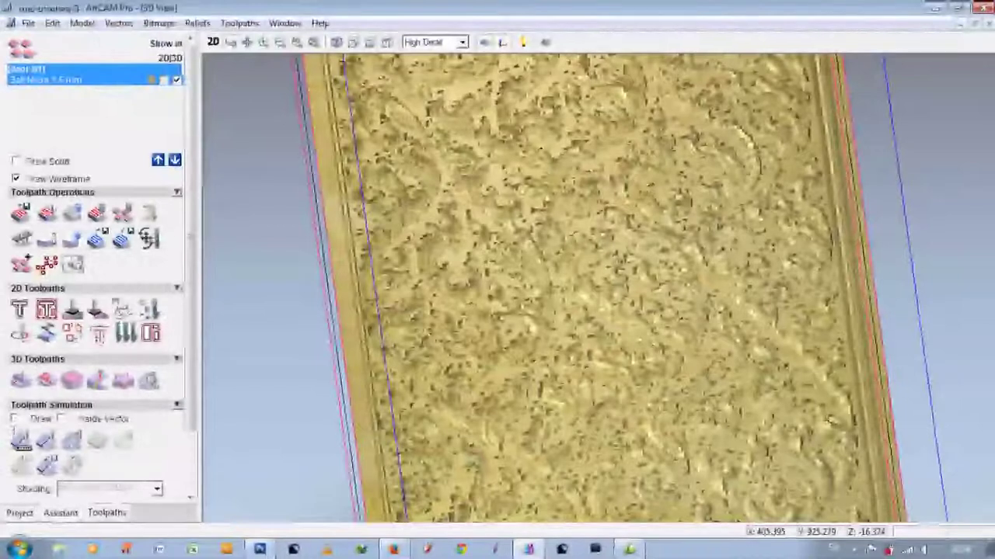
pyautogui.click(15, 419)
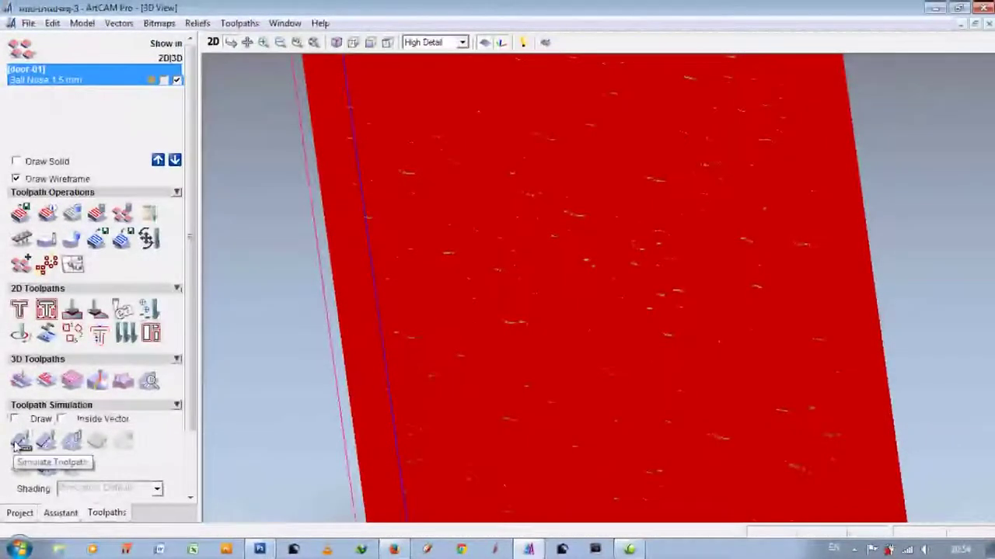
pyautogui.click(16, 445)
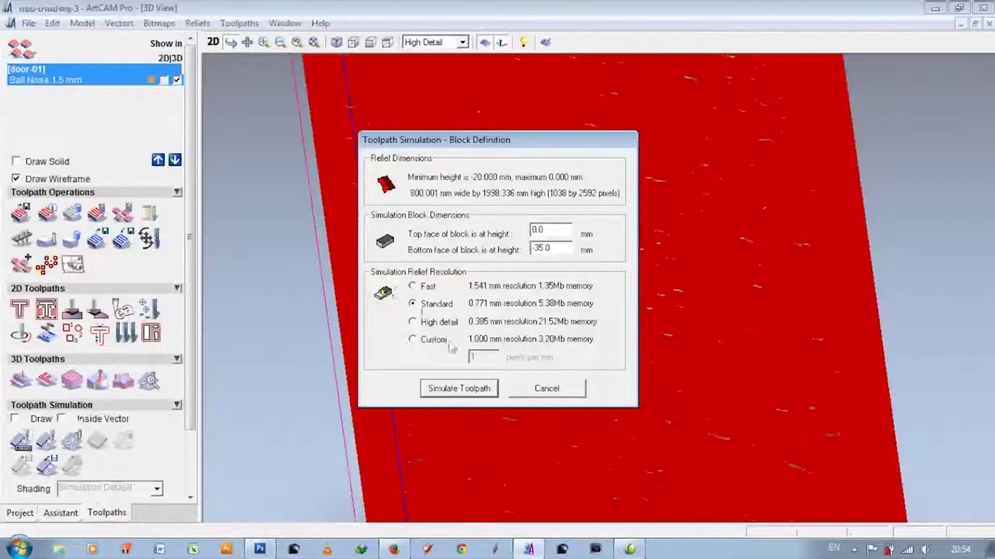
pyautogui.click(544, 392)
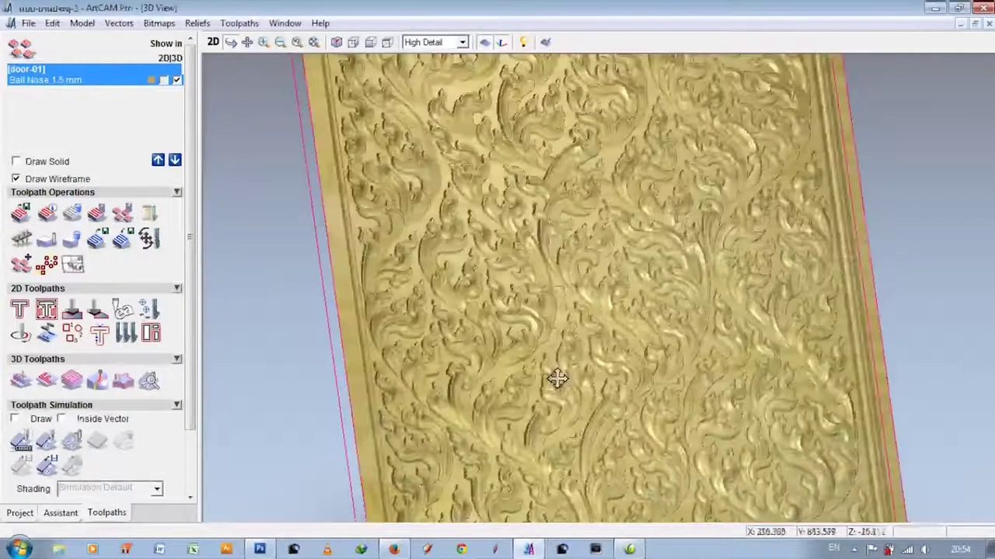
pyautogui.scroll(-1, 560, 379)
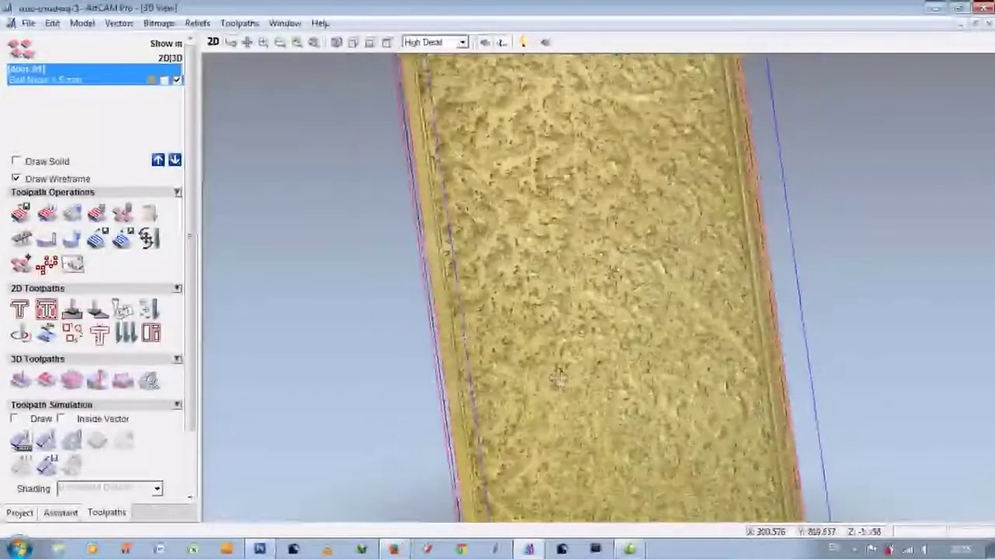
pyautogui.moveTo(624, 380); pyautogui.dragTo(502, 222)
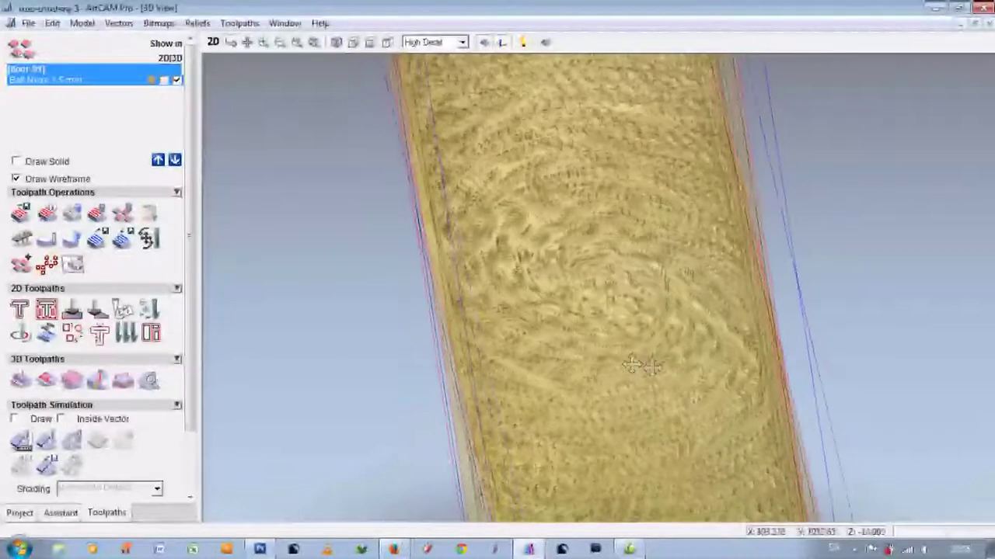
pyautogui.scroll(2, 502, 222)
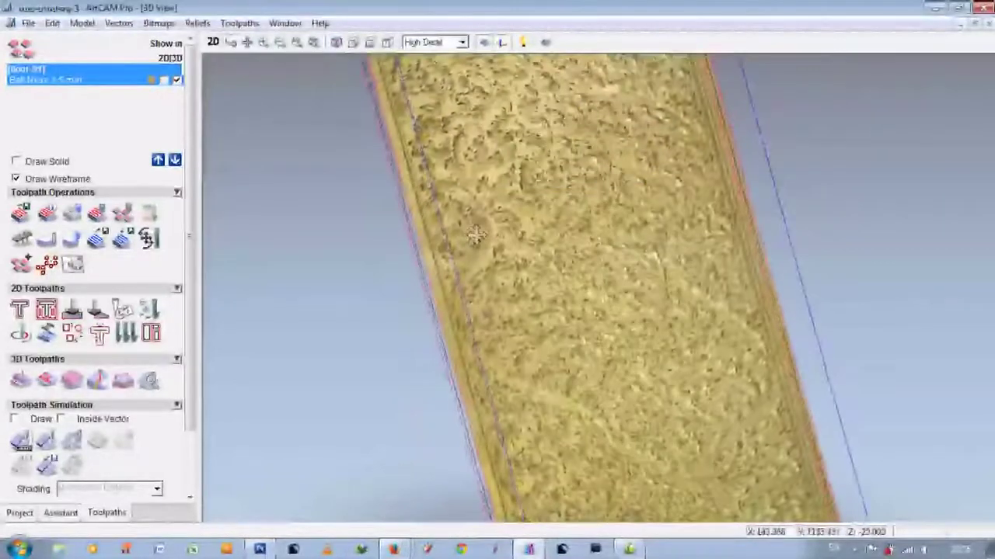
pyautogui.scroll(-1, 713, 427)
pyautogui.scroll(-1, 715, 427)
pyautogui.scroll(-1, 719, 425)
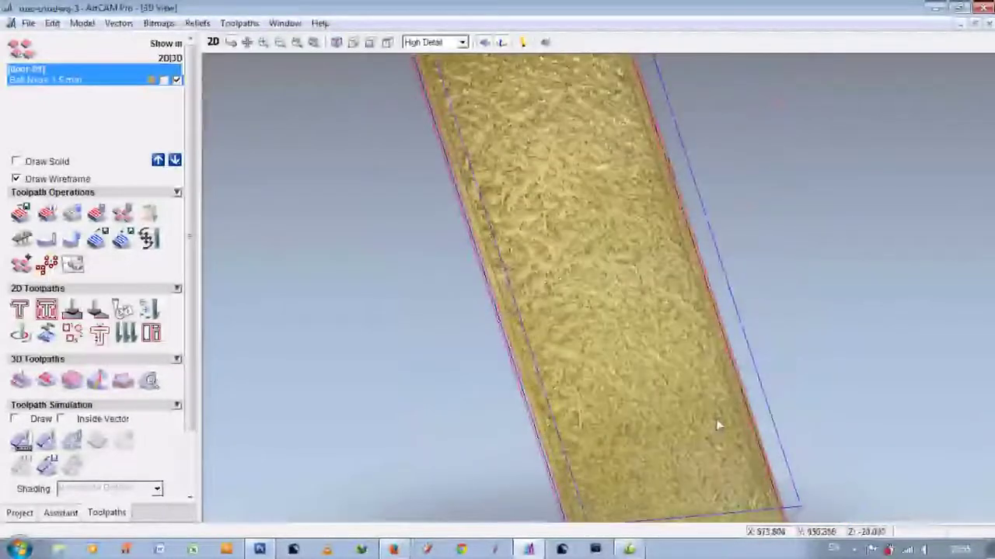
pyautogui.scroll(-2, 717, 422)
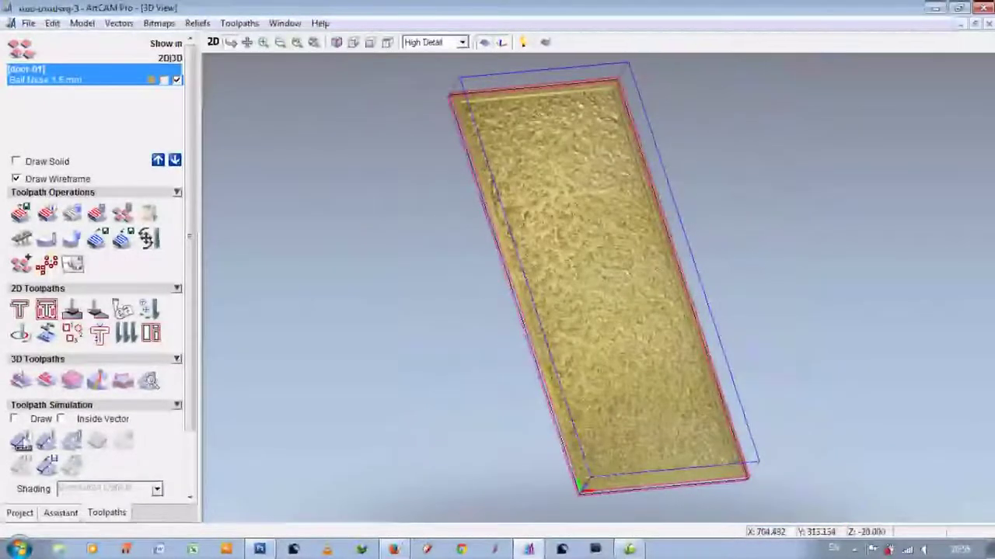
pyautogui.scroll(2, 630, 422)
pyautogui.scroll(1, 657, 466)
pyautogui.press('i')
pyautogui.scroll(1, 656, 451)
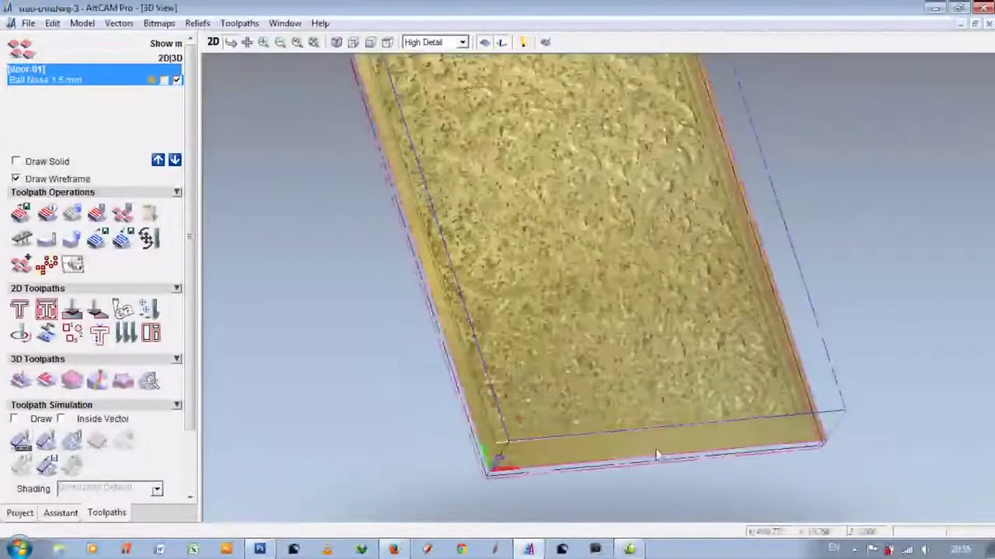
pyautogui.scroll(1, 657, 450)
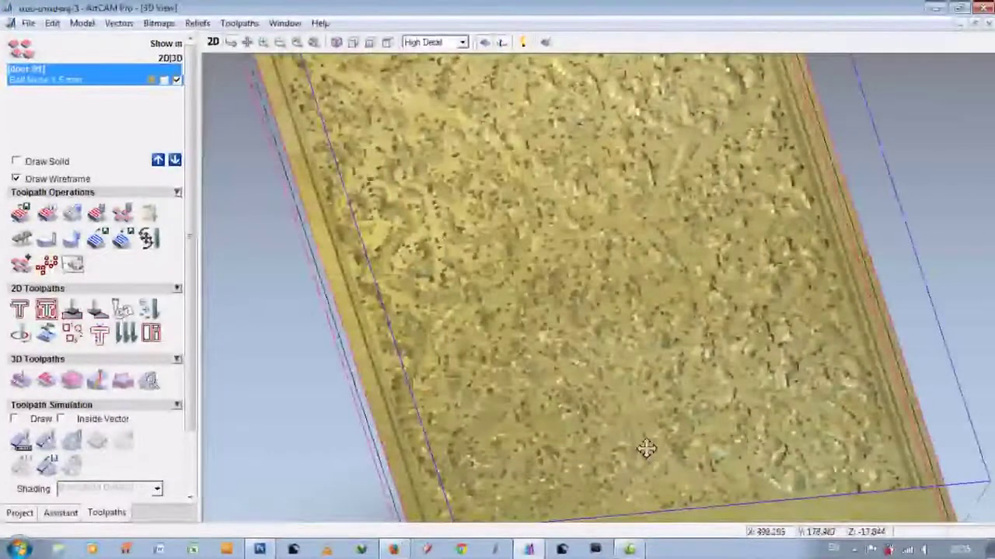
# Simulate the door-01 toolpath at Fast resolution on a new uncut material block.
pyautogui.click(20, 440)
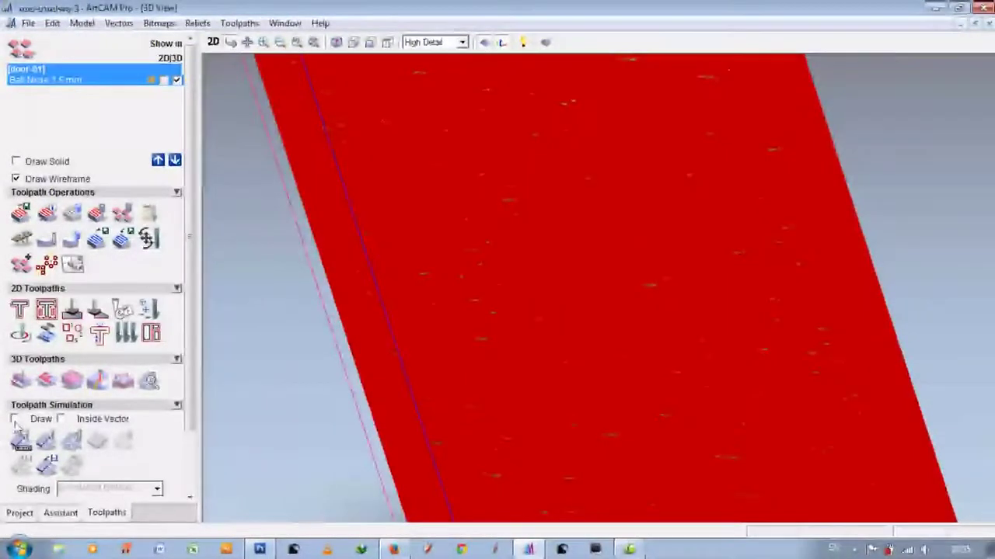
pyautogui.click(21, 440)
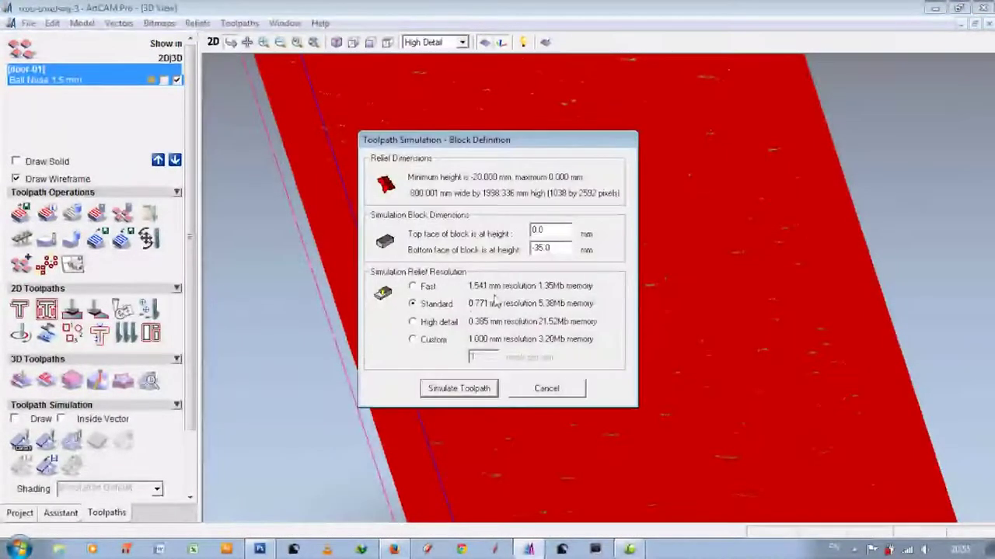
pyautogui.click(427, 288)
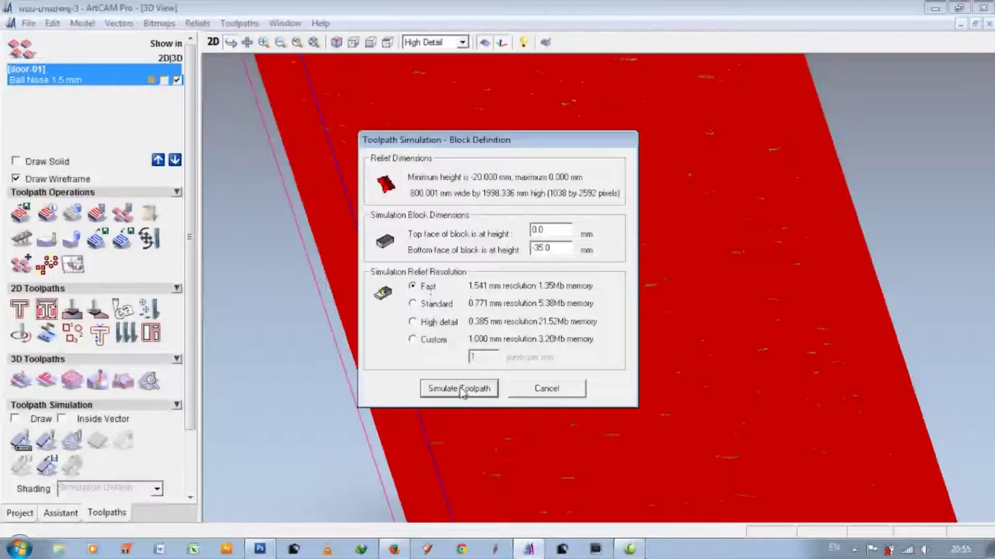
pyautogui.click(461, 390)
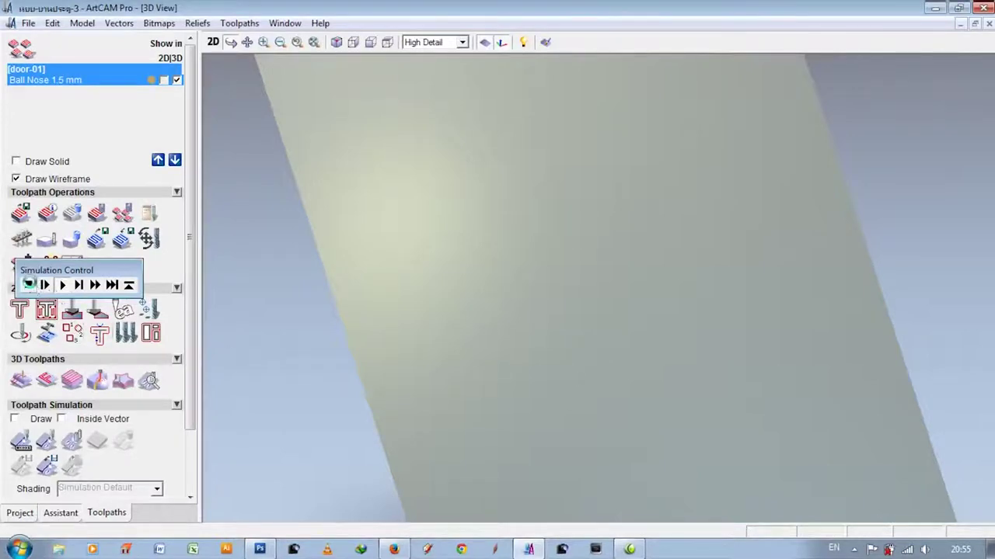
# Control the door-01 simulation playback until the first cut appears along the block's bottom edge.
pyautogui.click(29, 286)
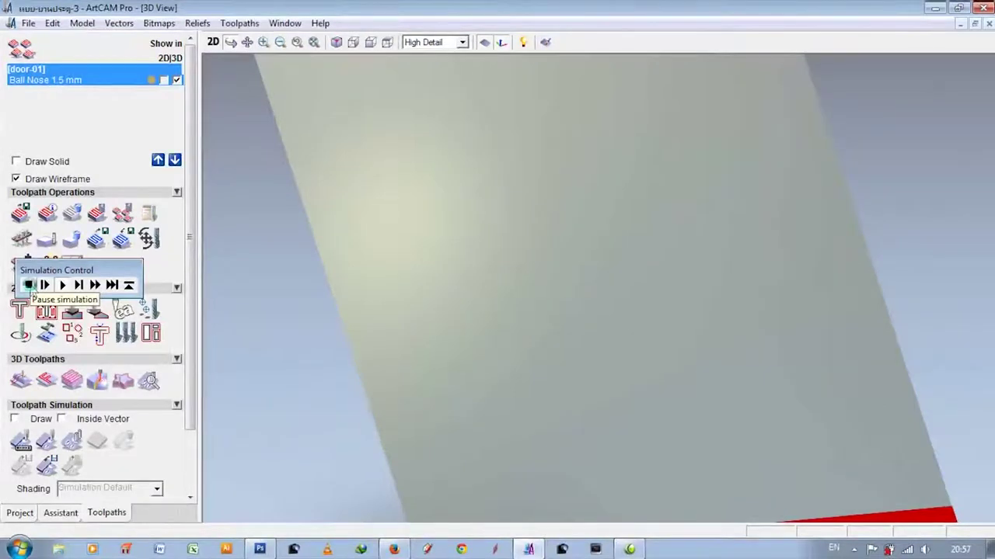
pyautogui.click(29, 286)
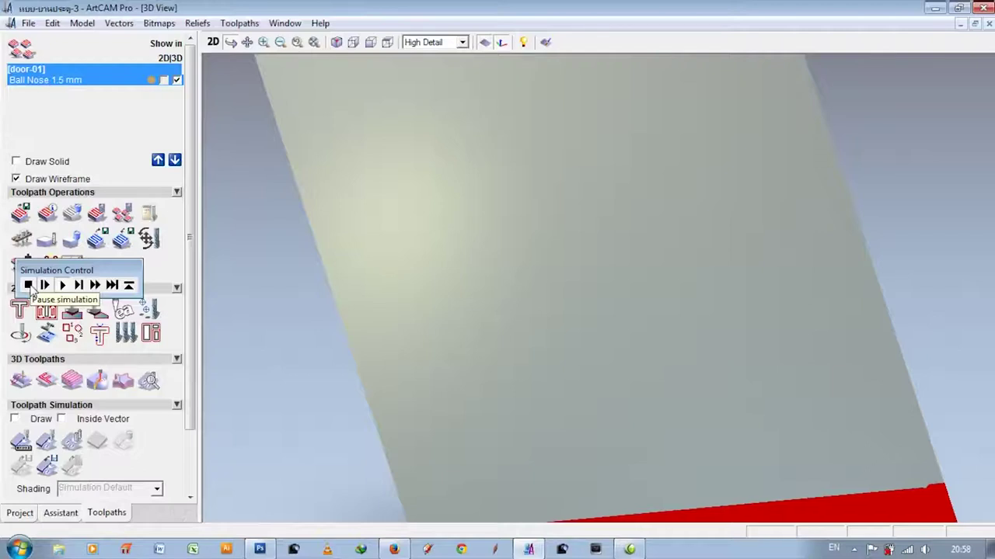
# Pause the simulation, zoom in on the carved groove along the edge strip, then resume.
pyautogui.click(29, 287)
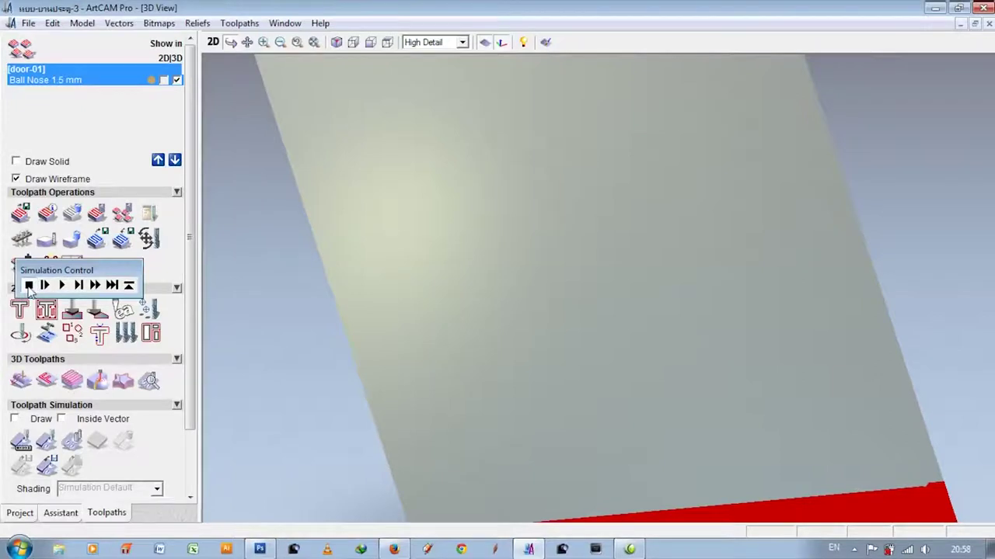
pyautogui.moveTo(760, 478); pyautogui.dragTo(764, 466)
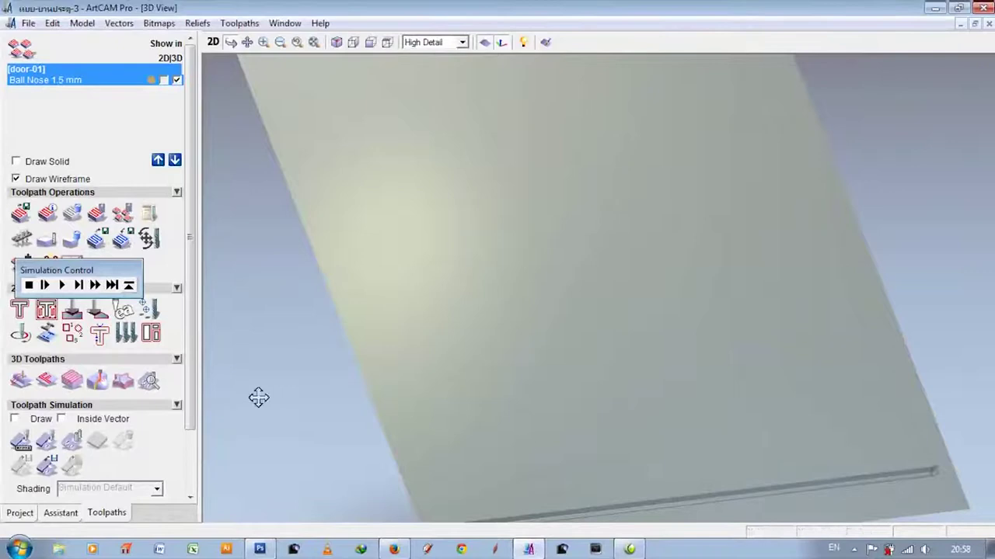
pyautogui.scroll(2, 719, 477)
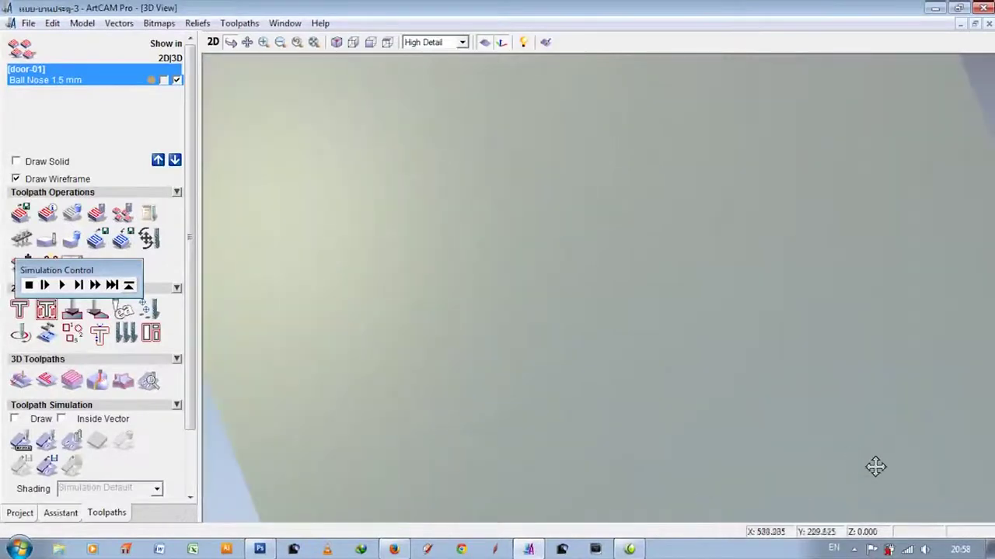
pyautogui.scroll(-2, 875, 467)
pyautogui.moveTo(833, 482); pyautogui.dragTo(516, 317)
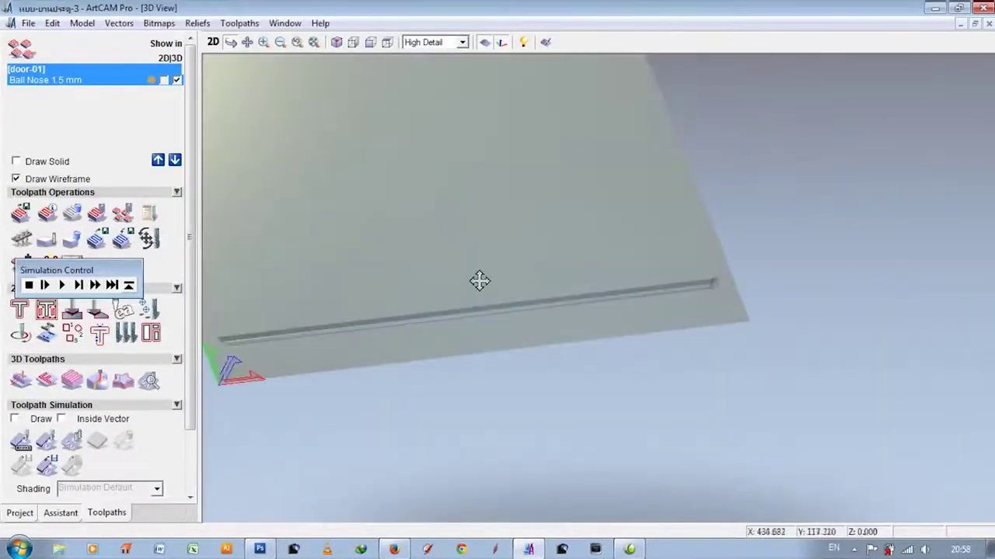
pyautogui.scroll(2, 479, 280)
pyautogui.scroll(2, 480, 280)
pyautogui.scroll(2, 480, 306)
pyautogui.scroll(-3, 481, 306)
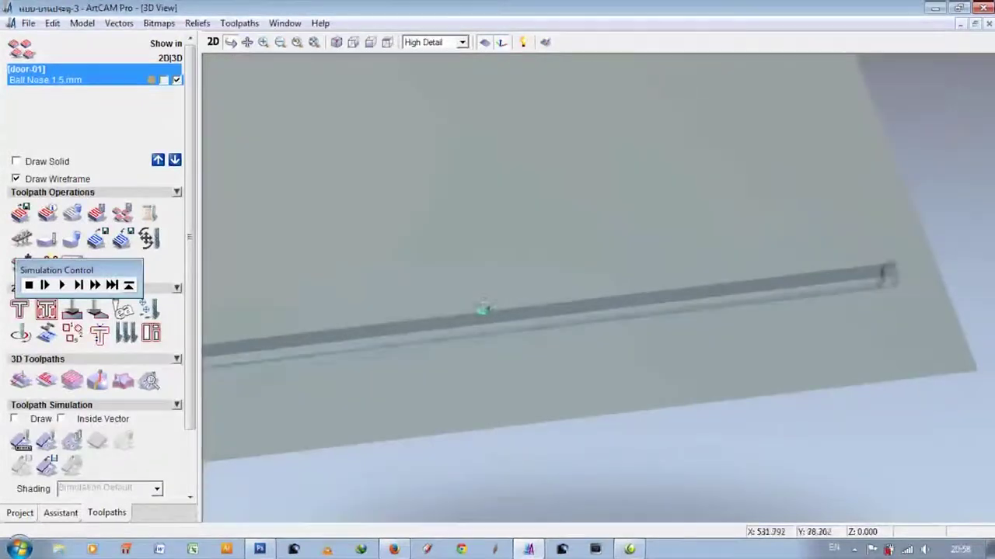
pyautogui.scroll(2, 480, 307)
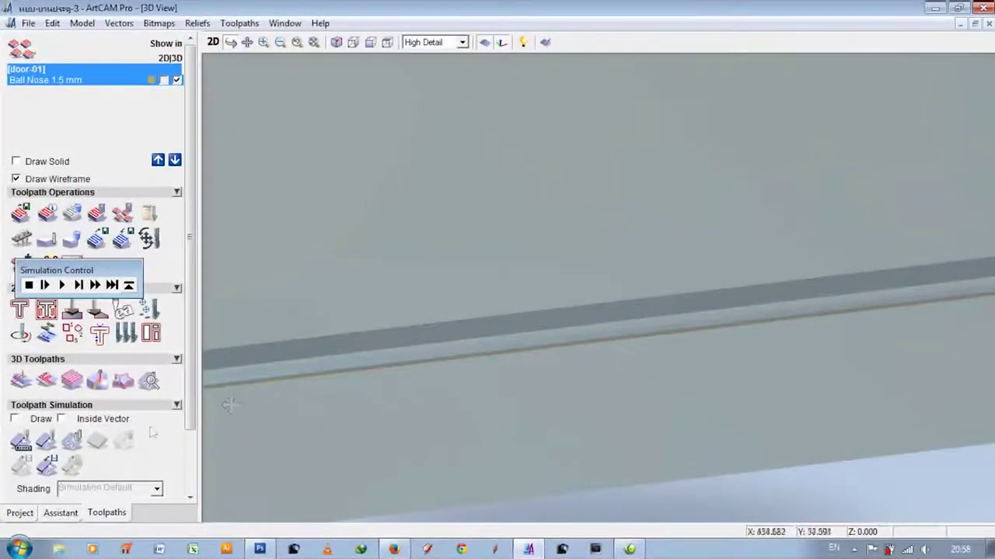
pyautogui.click(62, 286)
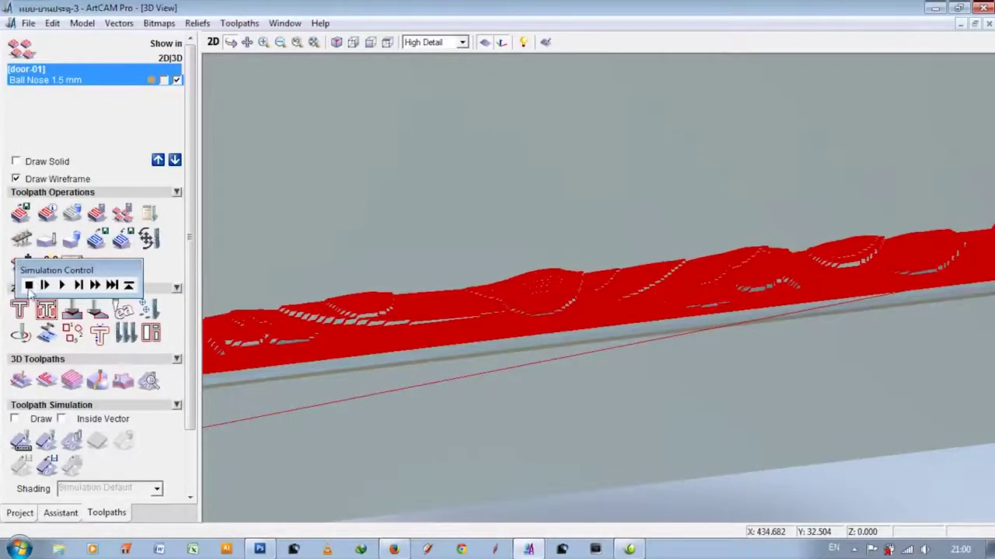
# Frame the door plate and rerun the simulation to carve the full leafy ornament.
pyautogui.moveTo(620, 350)
pyautogui.mouseDown()
pyautogui.moveTo(657, 344)
pyautogui.moveTo(724, 394)
pyautogui.mouseUp()
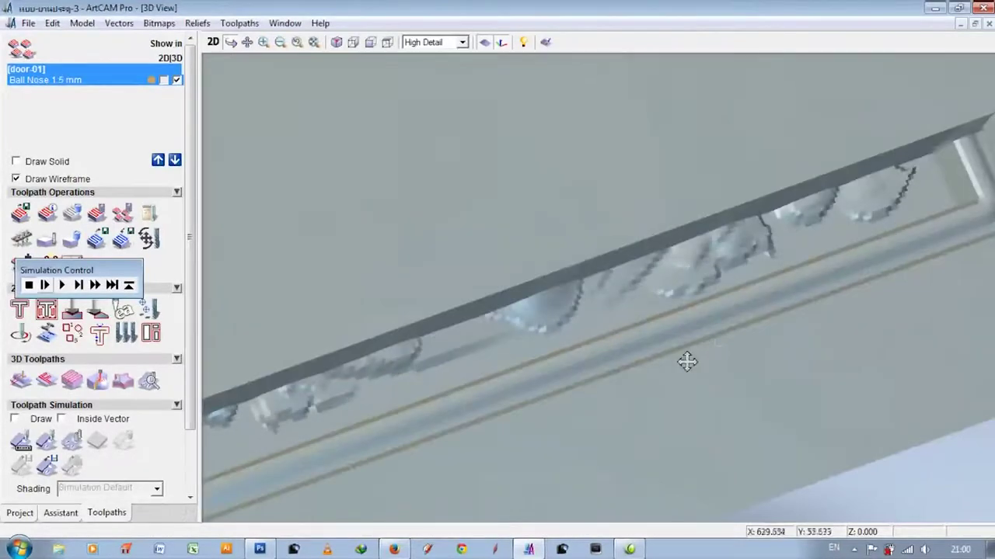
pyautogui.moveTo(685, 362); pyautogui.dragTo(646, 344)
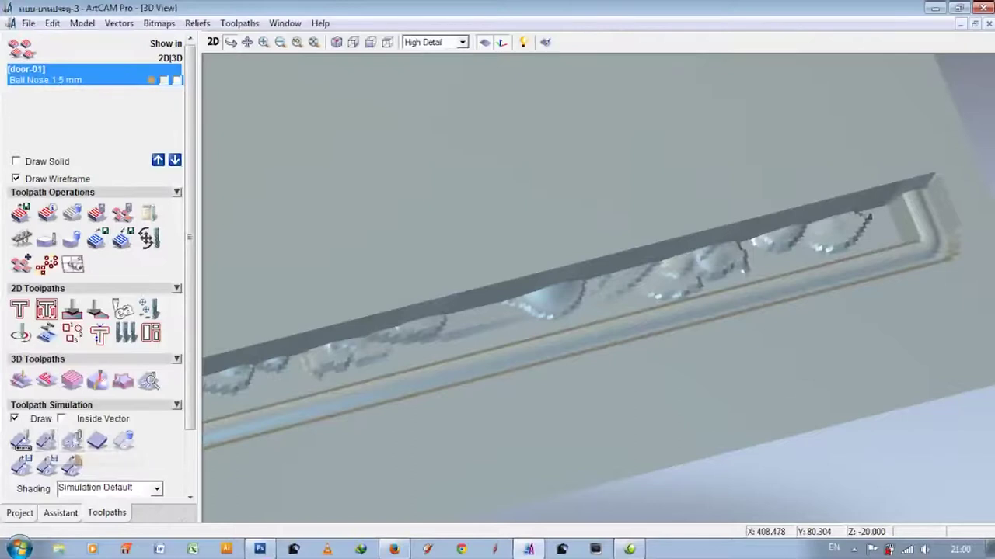
pyautogui.scroll(-3, 501, 386)
pyautogui.scroll(-3, 501, 386)
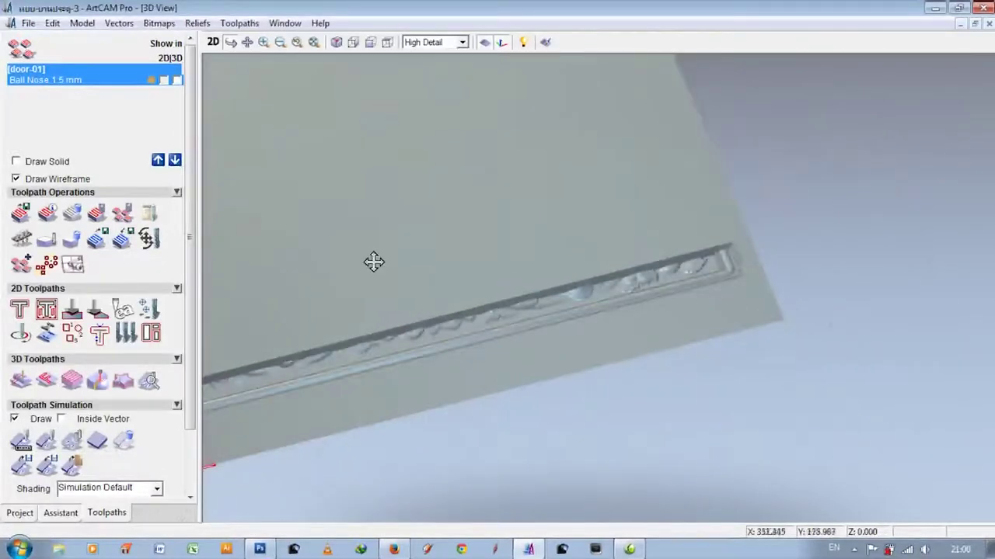
pyautogui.scroll(-2, 373, 261)
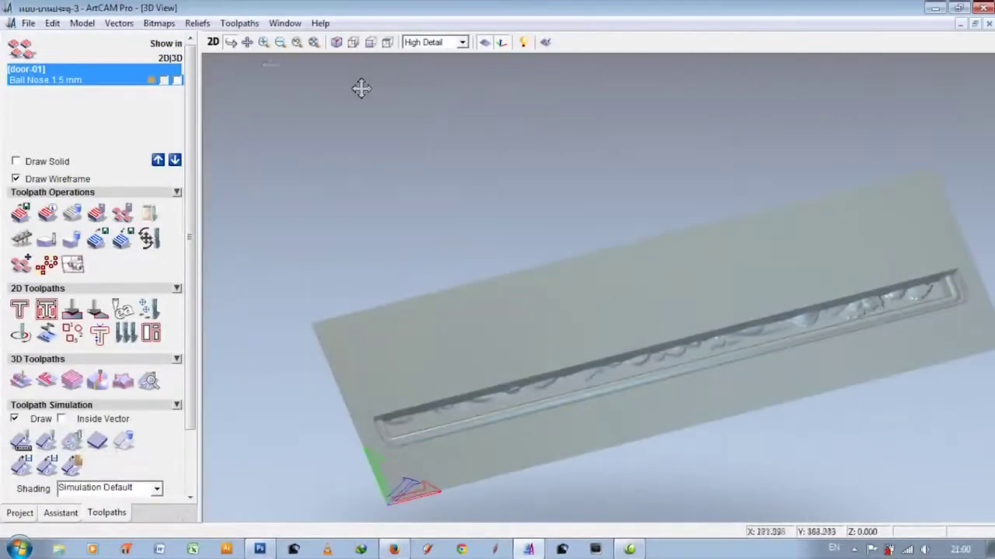
pyautogui.scroll(2, 710, 334)
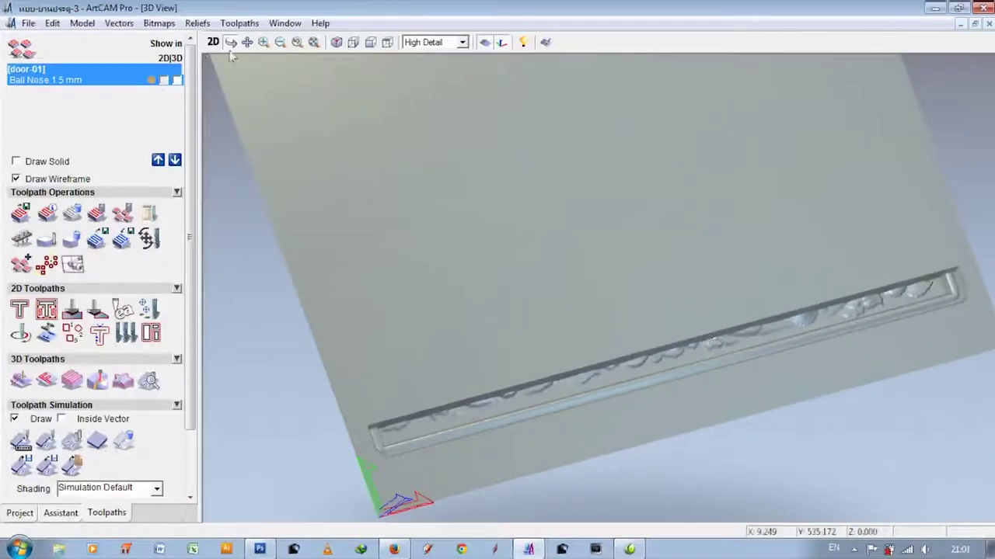
pyautogui.moveTo(665, 205); pyautogui.dragTo(657, 272)
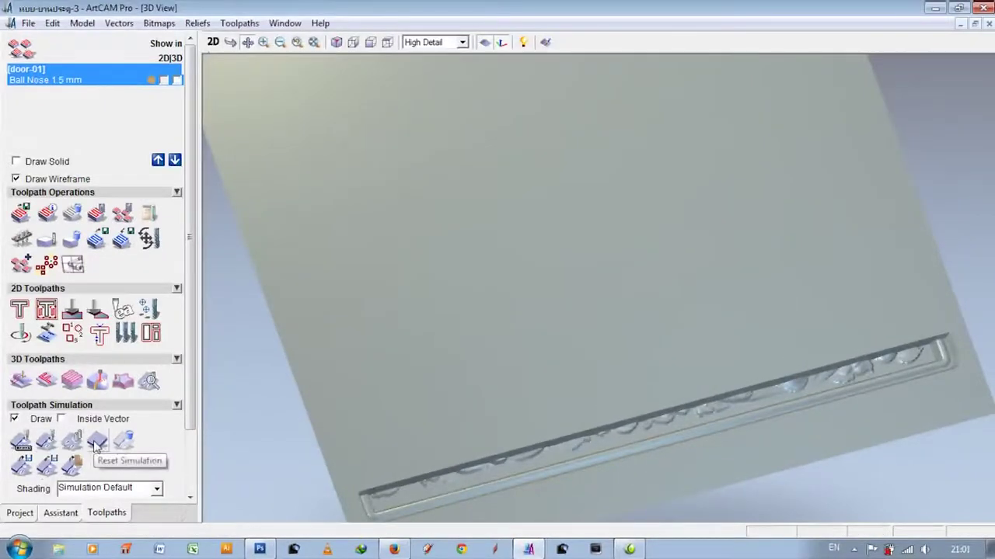
pyautogui.click(45, 441)
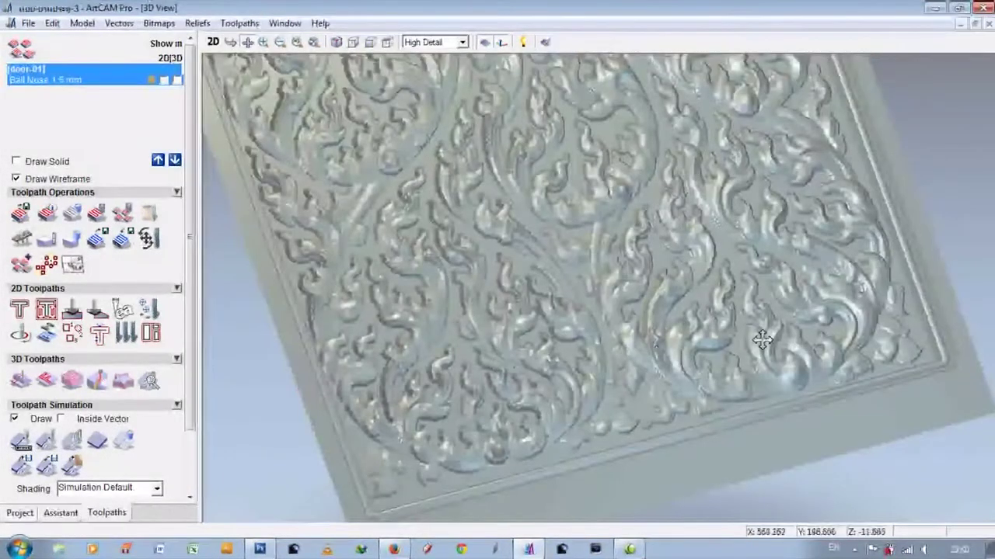
pyautogui.scroll(2, 750, 341)
pyautogui.moveTo(721, 352); pyautogui.dragTo(824, 365)
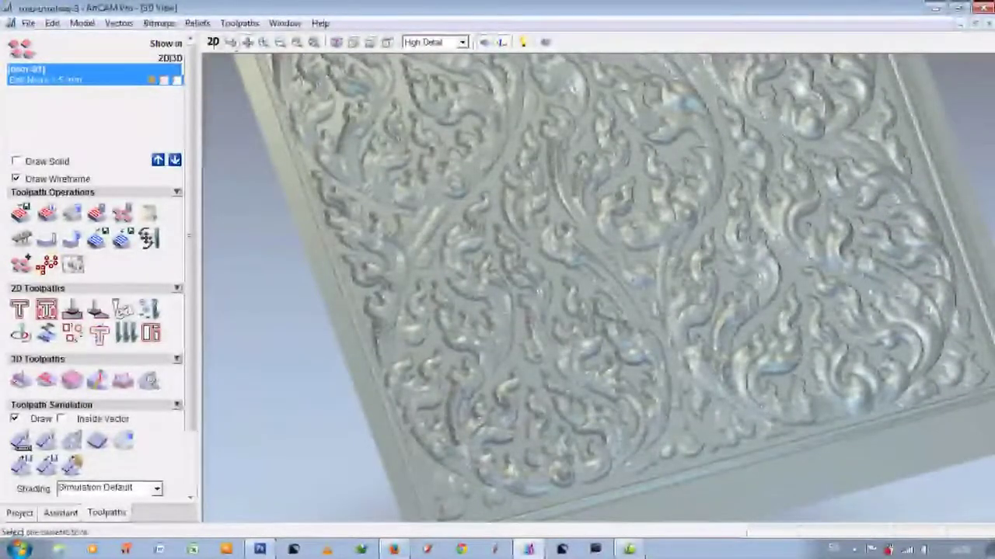
pyautogui.moveTo(611, 247); pyautogui.dragTo(703, 309)
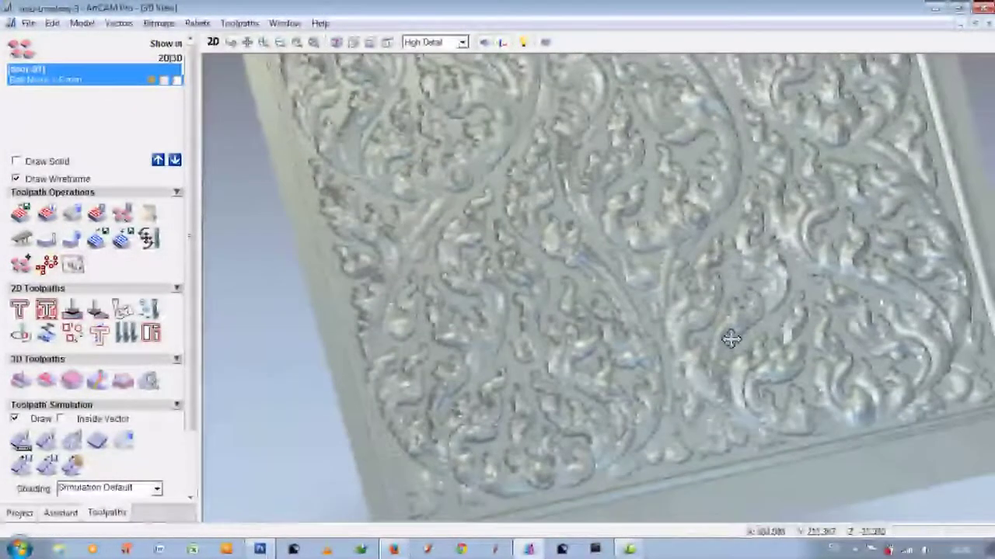
pyautogui.scroll(5, 704, 309)
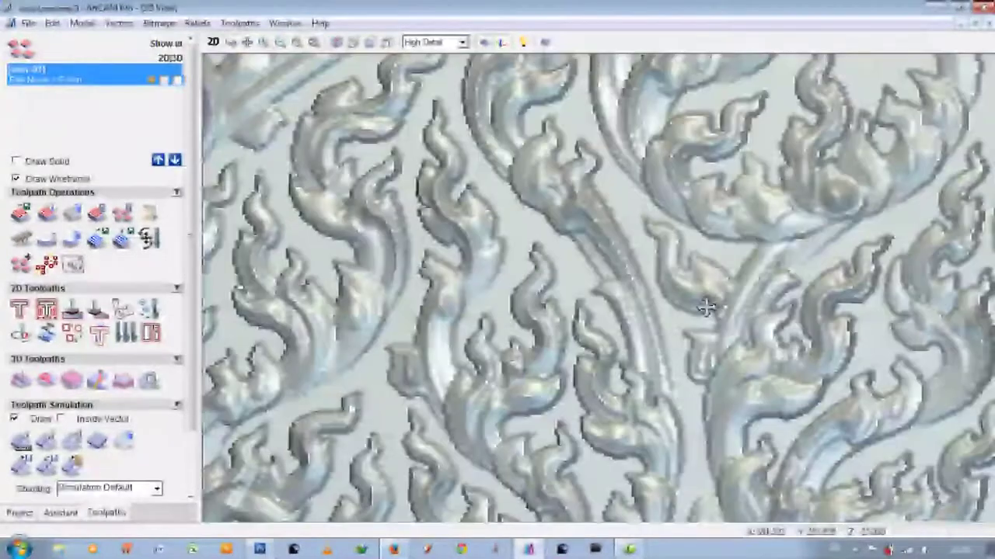
pyautogui.scroll(2, 705, 307)
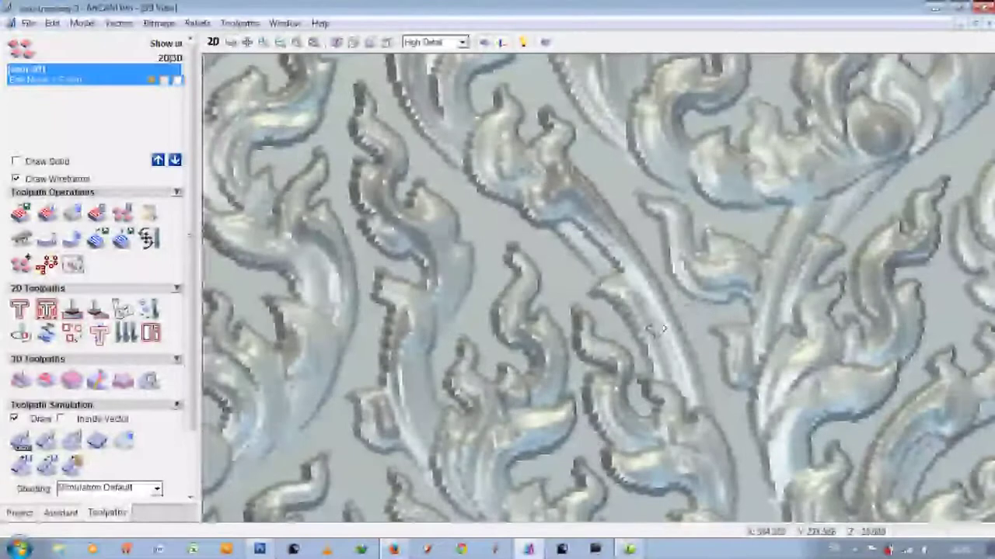
pyautogui.scroll(3, 644, 336)
pyautogui.scroll(-2, 513, 408)
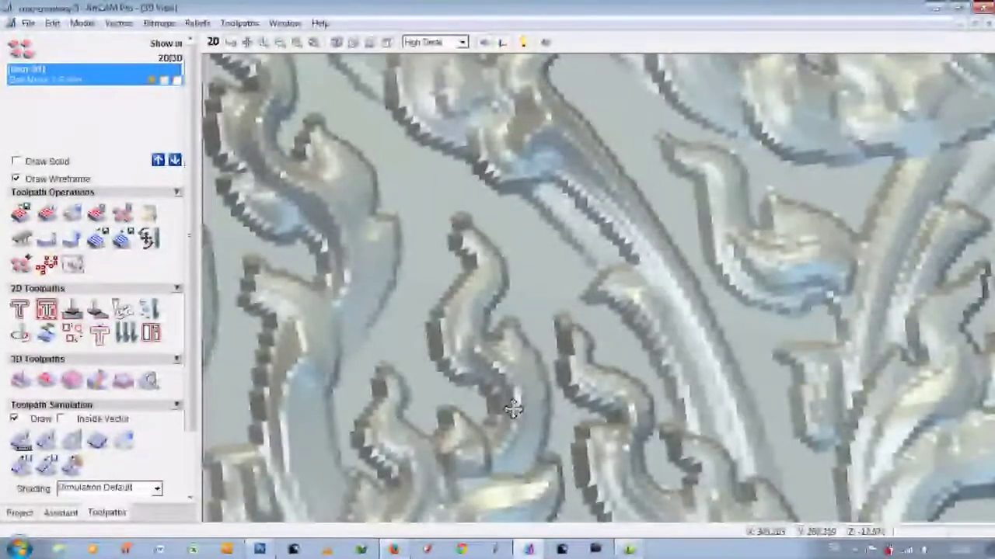
pyautogui.scroll(5, 513, 410)
pyautogui.scroll(-2, 513, 410)
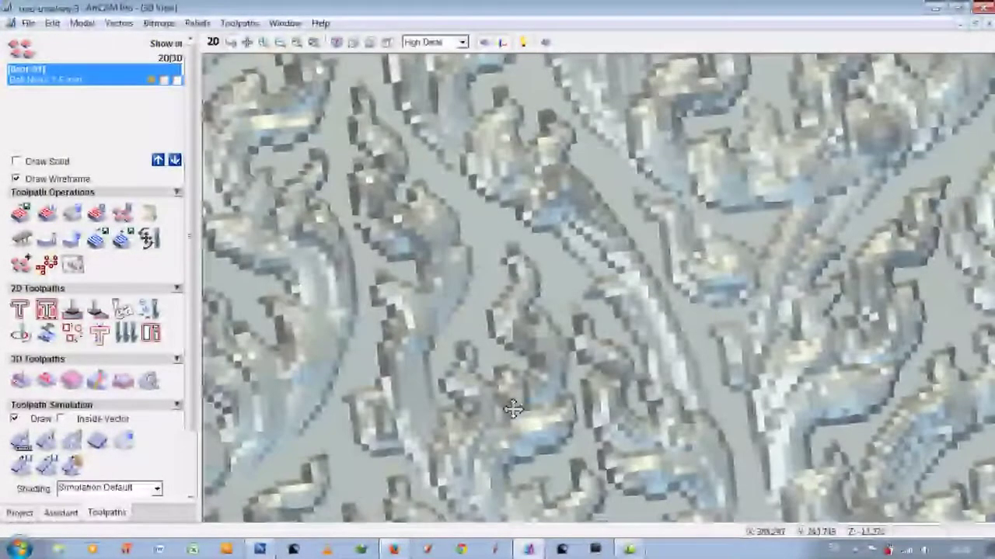
pyautogui.scroll(-3, 510, 410)
pyautogui.moveTo(697, 173)
pyautogui.mouseDown()
pyautogui.moveTo(628, 355)
pyautogui.moveTo(561, 153)
pyautogui.moveTo(604, 127)
pyautogui.moveTo(619, 132)
pyautogui.moveTo(601, 296)
pyautogui.moveTo(636, 360)
pyautogui.moveTo(549, 326)
pyautogui.moveTo(479, 317)
pyautogui.moveTo(556, 389)
pyautogui.mouseUp()
pyautogui.scroll(3, 556, 389)
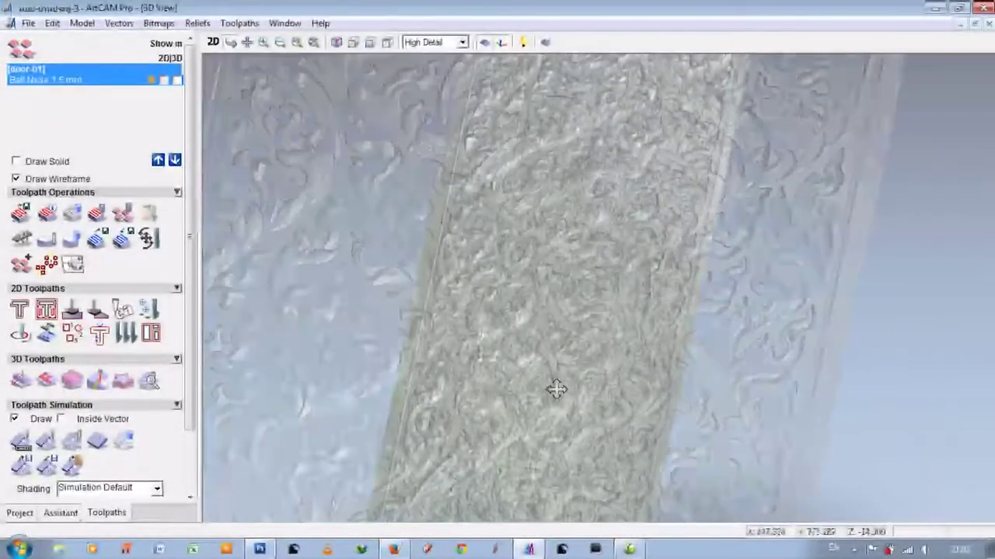
pyautogui.scroll(2, 552, 389)
pyautogui.scroll(2, 551, 386)
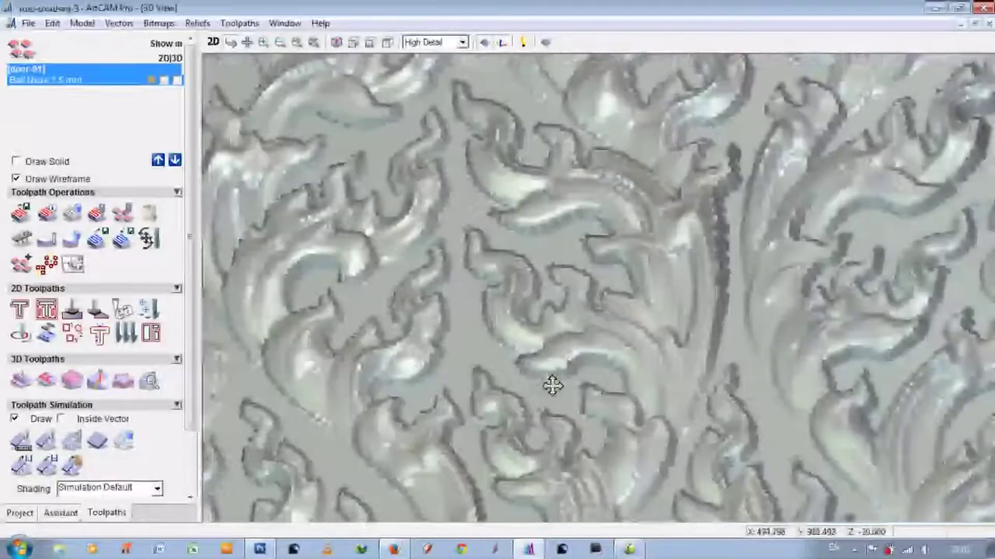
pyautogui.moveTo(523, 305); pyautogui.dragTo(587, 328)
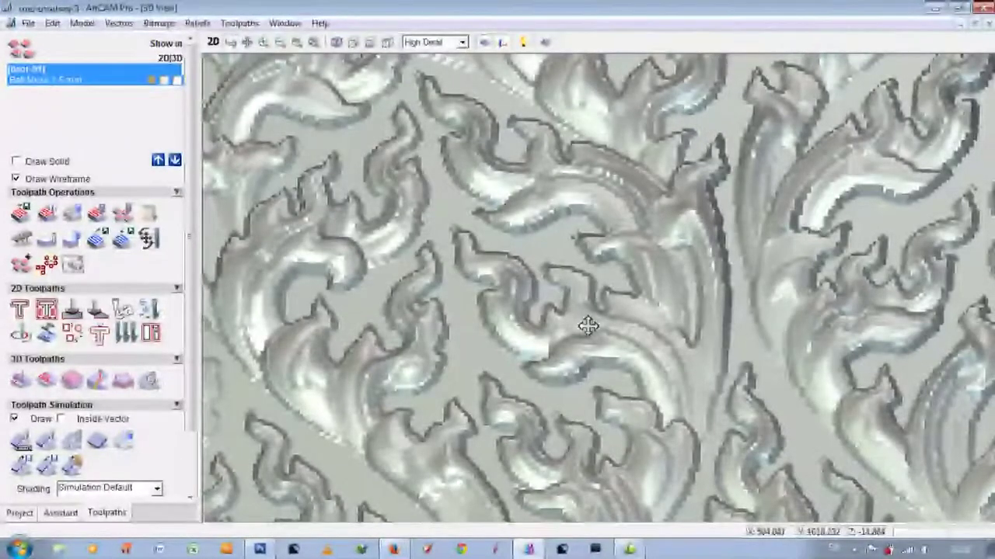
pyautogui.scroll(-3, 587, 326)
pyautogui.scroll(-2, 588, 326)
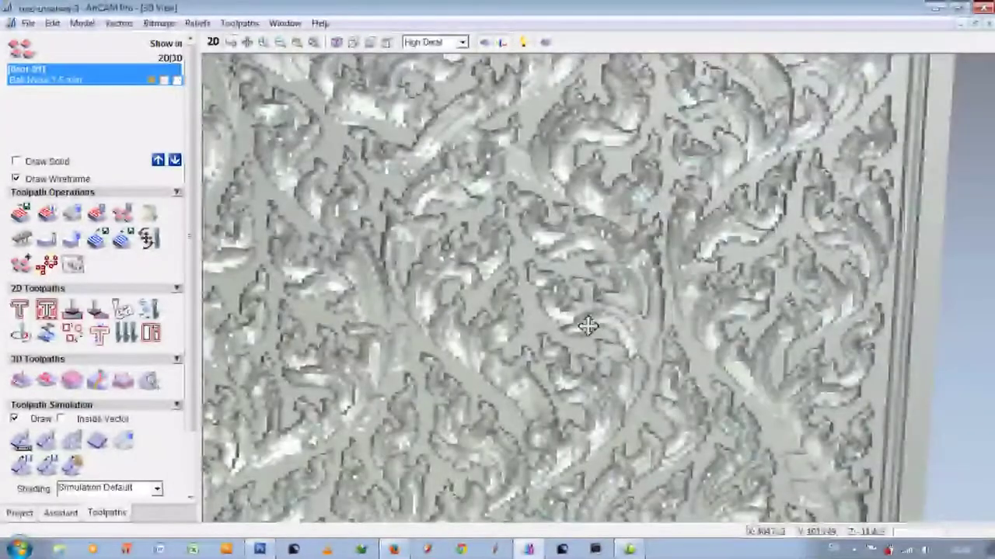
pyautogui.scroll(-3, 585, 326)
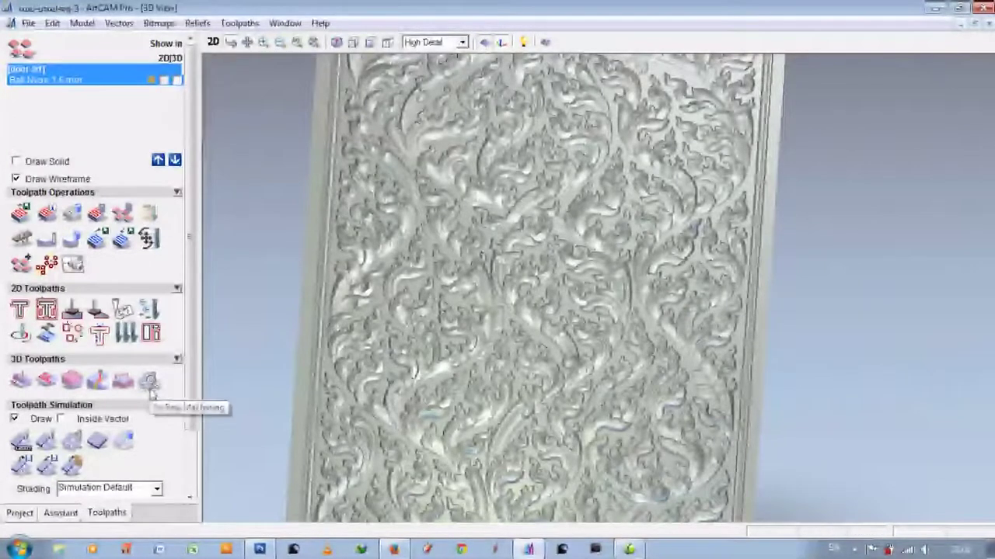
pyautogui.scroll(-3, 152, 394)
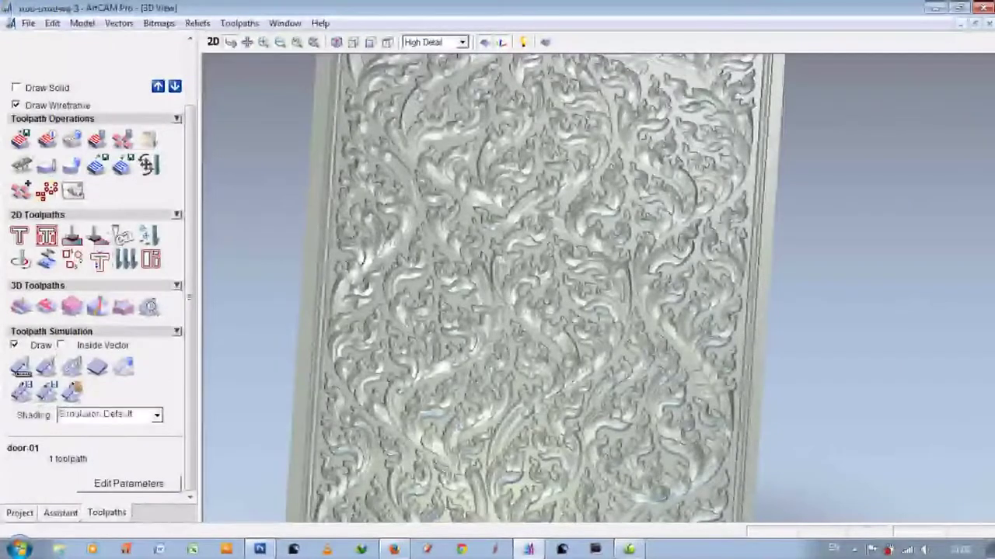
# Save the door-01 toolpath to the Desktop as Door-01.cnc in Mach2 mm format.
pyautogui.click(21, 142)
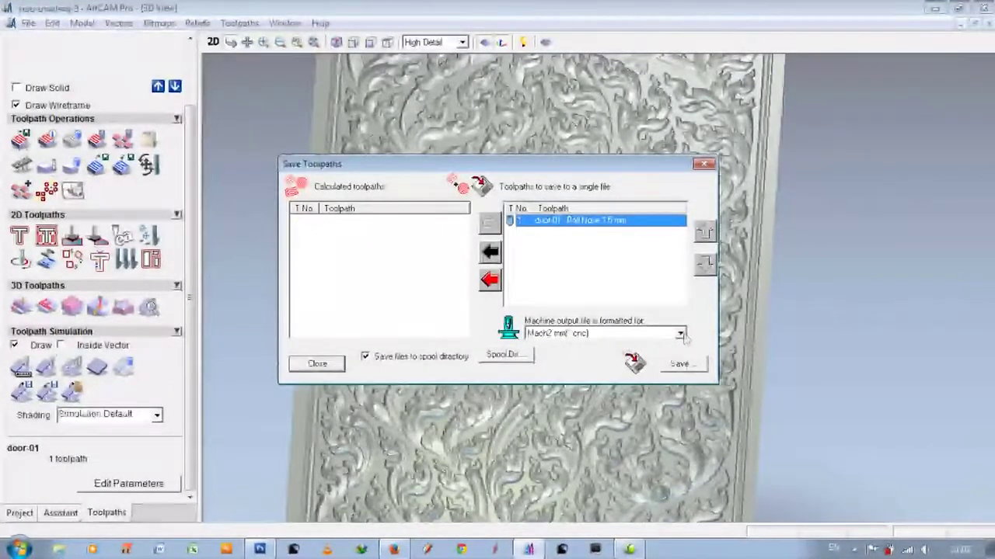
pyautogui.click(678, 363)
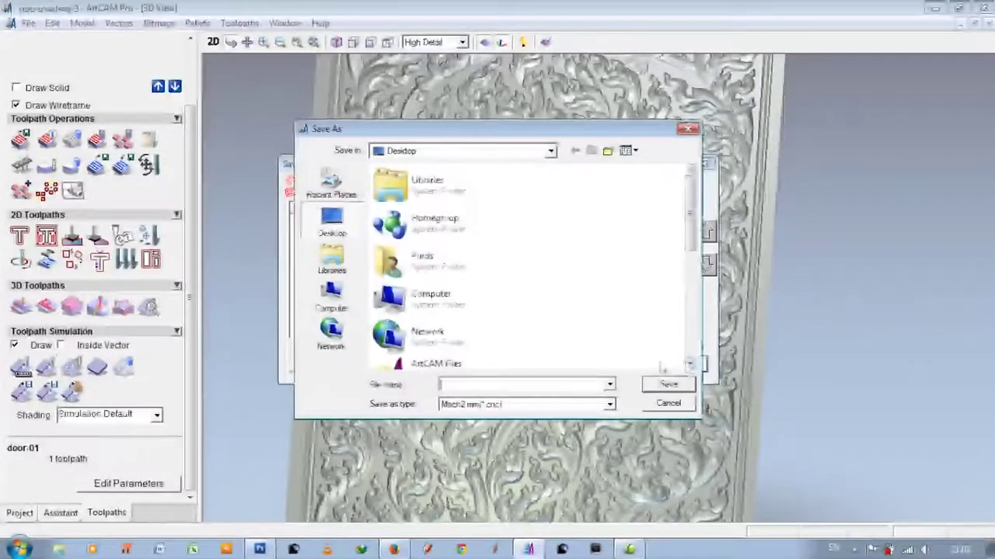
pyautogui.write('hoo')
pyautogui.press('BackSpace')
pyautogui.press('BackSpace')
pyautogui.press('BackSpace')
pyautogui.write('door-01')
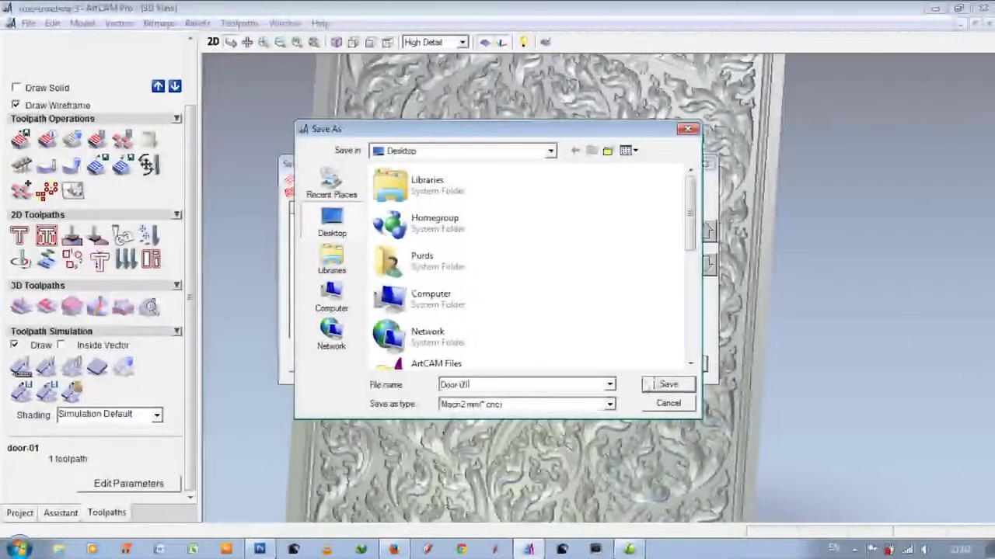
pyautogui.click(660, 384)
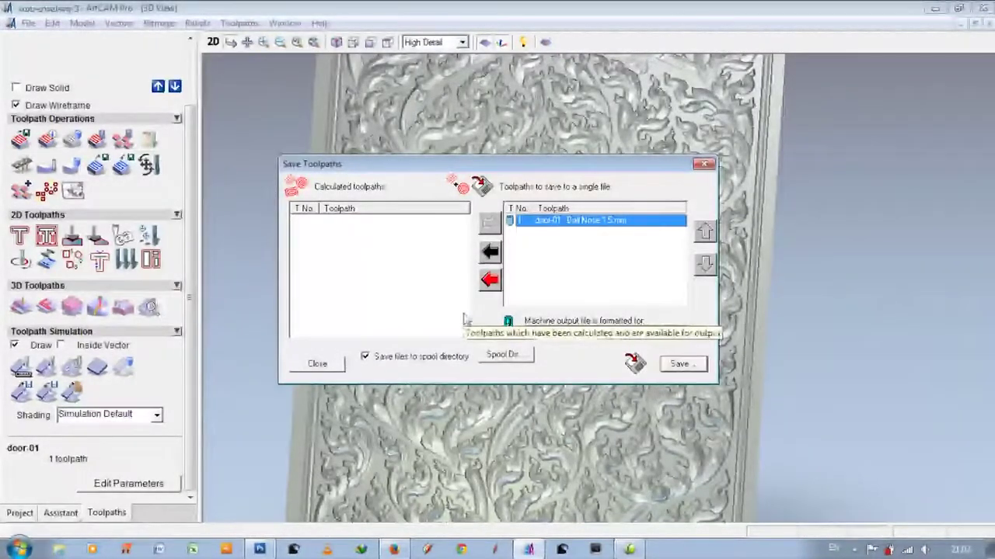
pyautogui.click(317, 363)
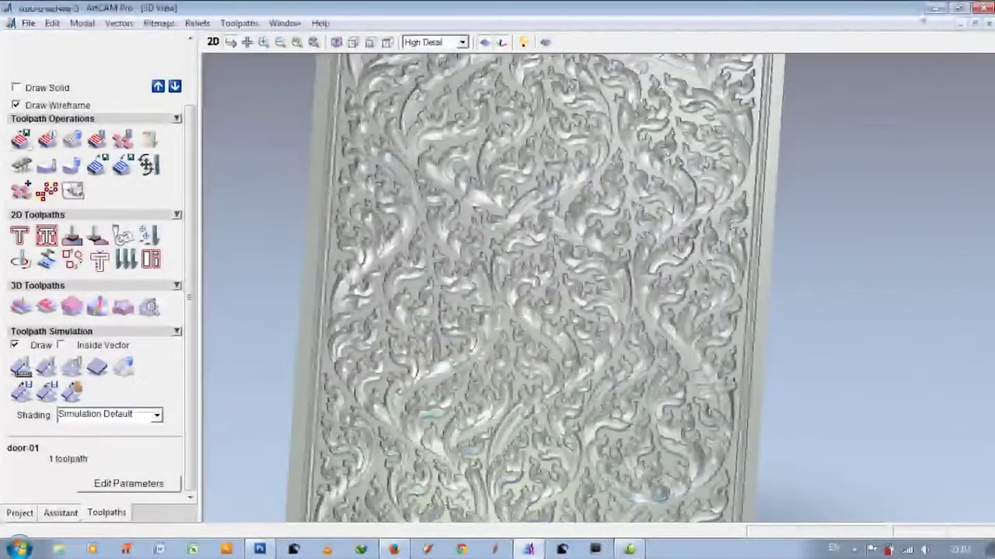
# Minimize ArtCAM and open the Door-01 file from the desktop in Notepad.
pyautogui.click(933, 7)
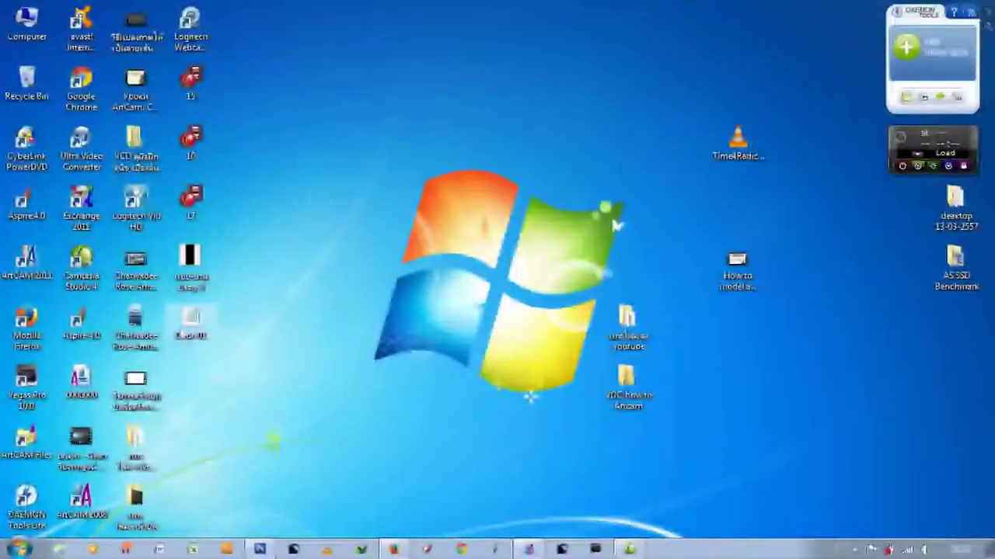
pyautogui.moveTo(193, 326); pyautogui.dragTo(466, 148)
pyautogui.doubleClick(466, 148)
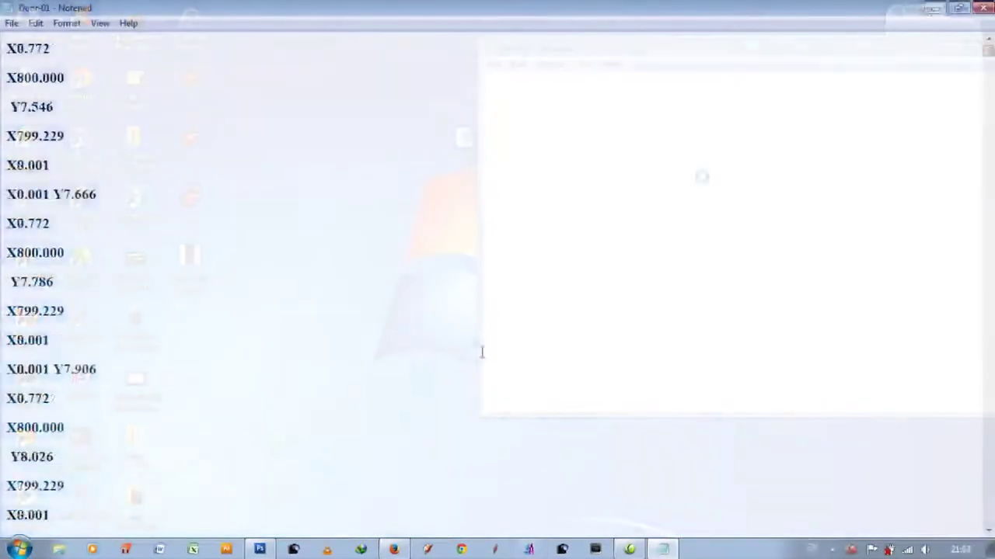
# Scroll through the Door-01 G-code, checking coordinate lines like X0.001 Y12.946.
pyautogui.scroll(-15, 481, 353)
pyautogui.scroll(-7, 481, 352)
pyautogui.scroll(-12, 481, 352)
pyautogui.scroll(-3, 481, 352)
pyautogui.scroll(-4, 481, 353)
pyautogui.scroll(-4, 481, 353)
pyautogui.moveTo(24, 109)
pyautogui.mouseDown()
pyautogui.moveTo(415, 391)
pyautogui.moveTo(754, 437)
pyautogui.mouseUp()
pyautogui.scroll(-4, 759, 435)
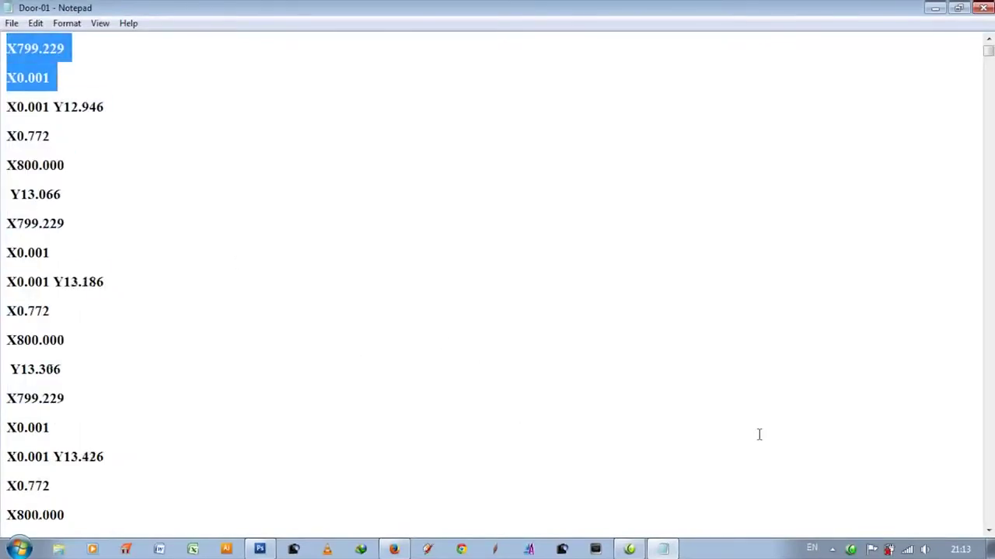
pyautogui.click(990, 486)
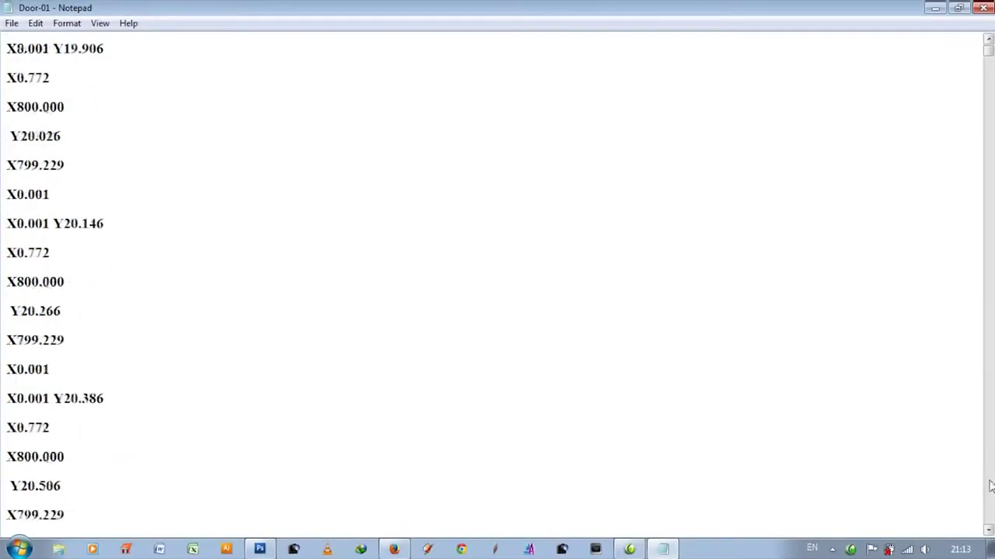
pyautogui.moveTo(989, 59); pyautogui.dragTo(989, 325)
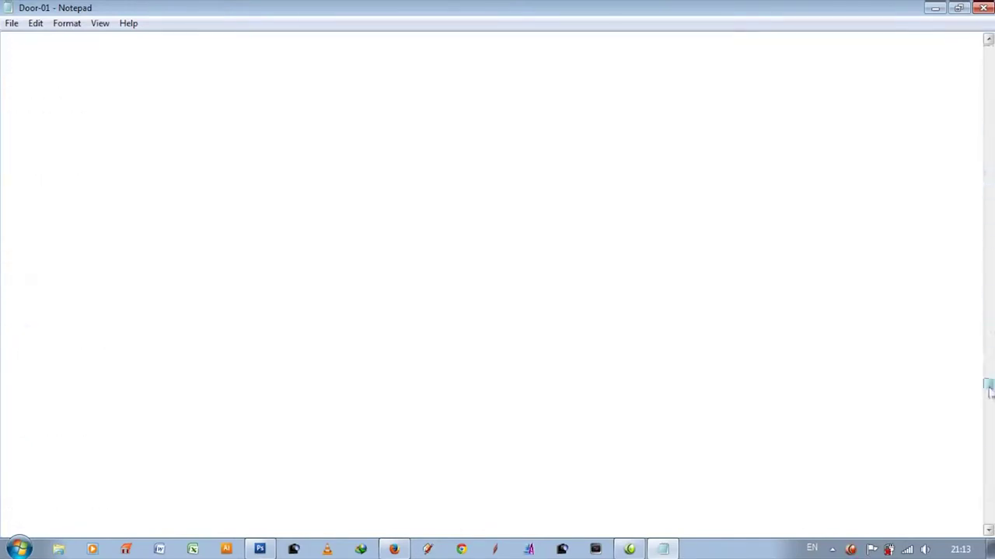
pyautogui.moveTo(989, 391); pyautogui.dragTo(950, 300)
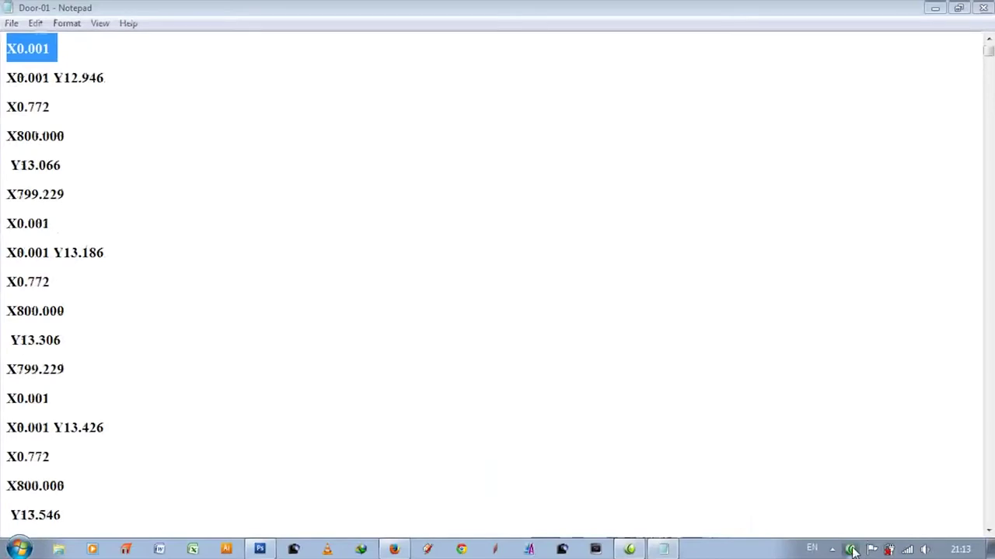
pyautogui.click(852, 550)
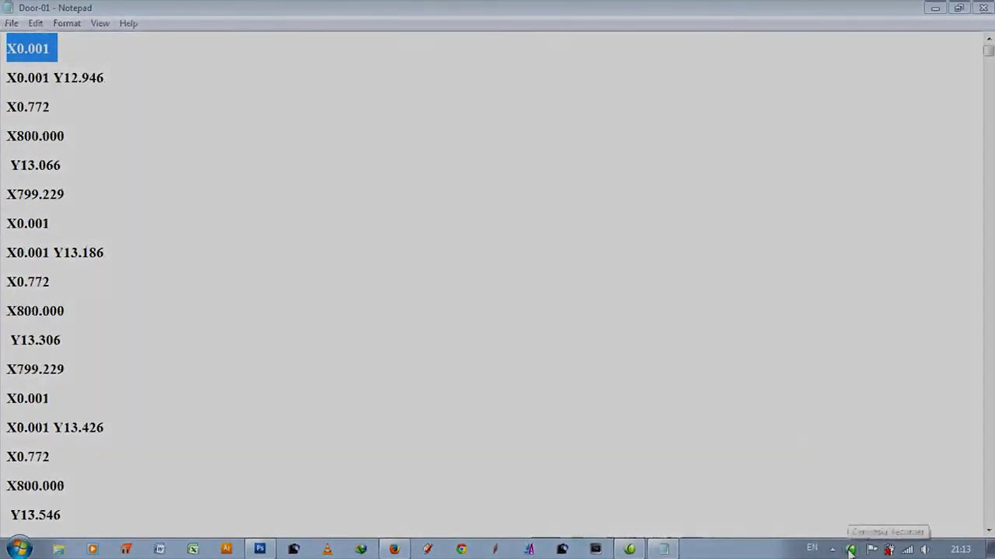